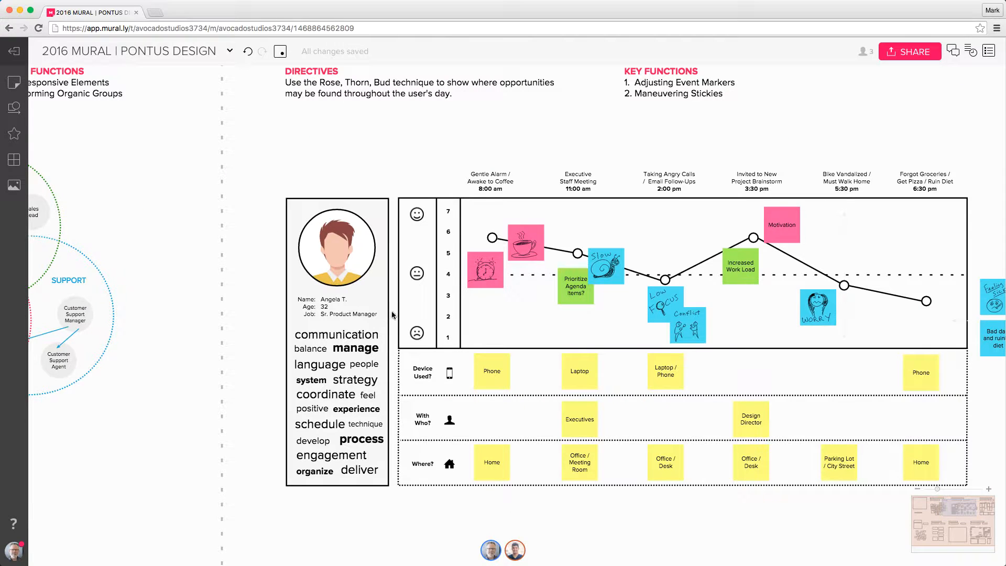
# - Move the 5:30 pm event marker on the experience map slightly higher, to just below the level 4 line
pyautogui.moveTo(560, 331); pyautogui.dragTo(498, 328)
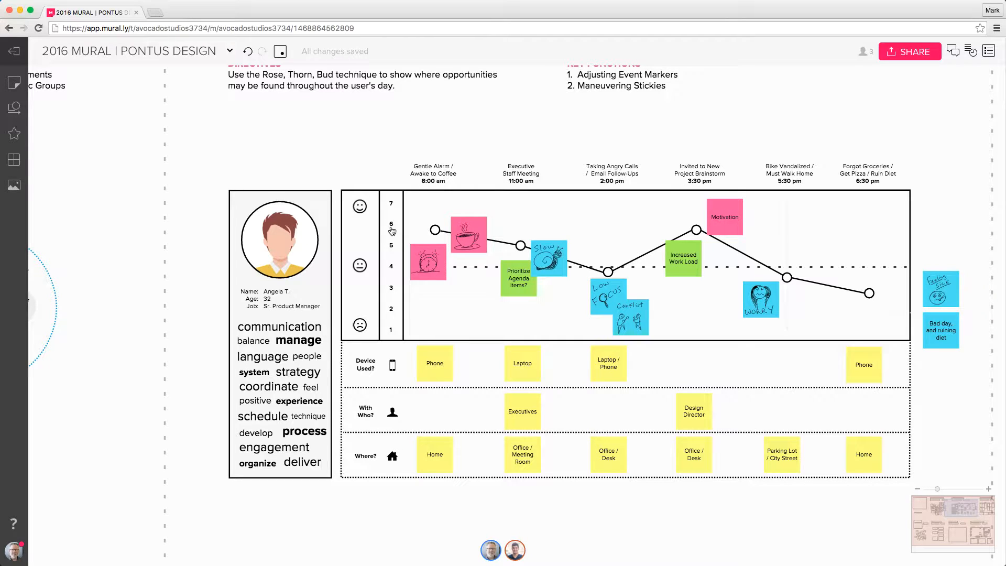
pyautogui.rightClick(364, 213)
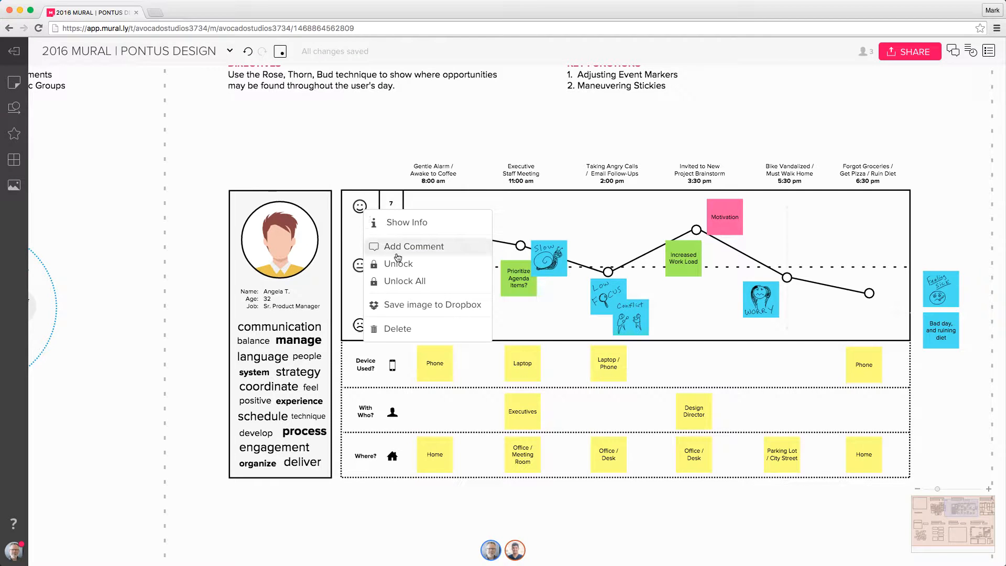
pyautogui.click(805, 226)
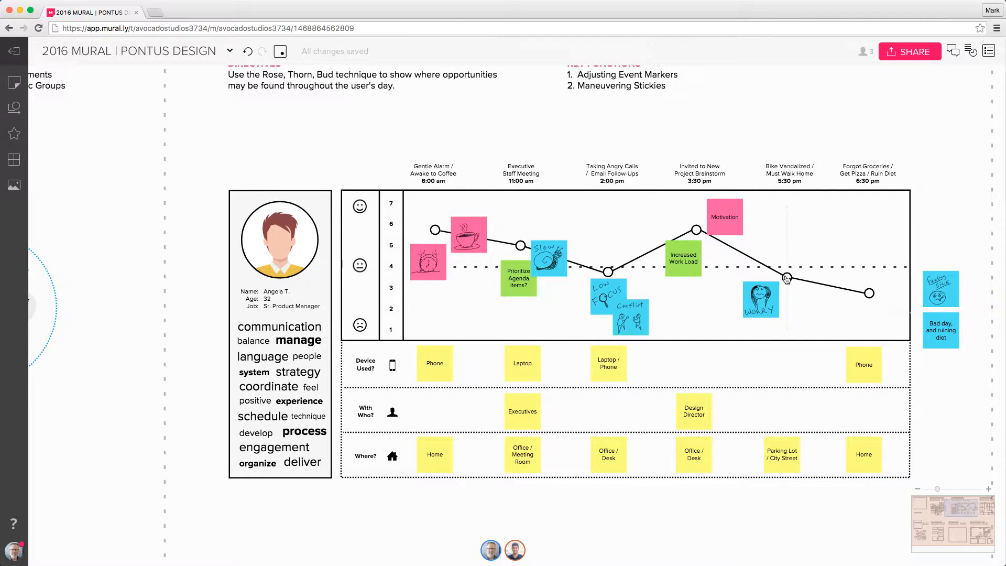
pyautogui.moveTo(788, 280)
pyautogui.mouseDown()
pyautogui.moveTo(788, 230)
pyautogui.moveTo(789, 271)
pyautogui.mouseUp()
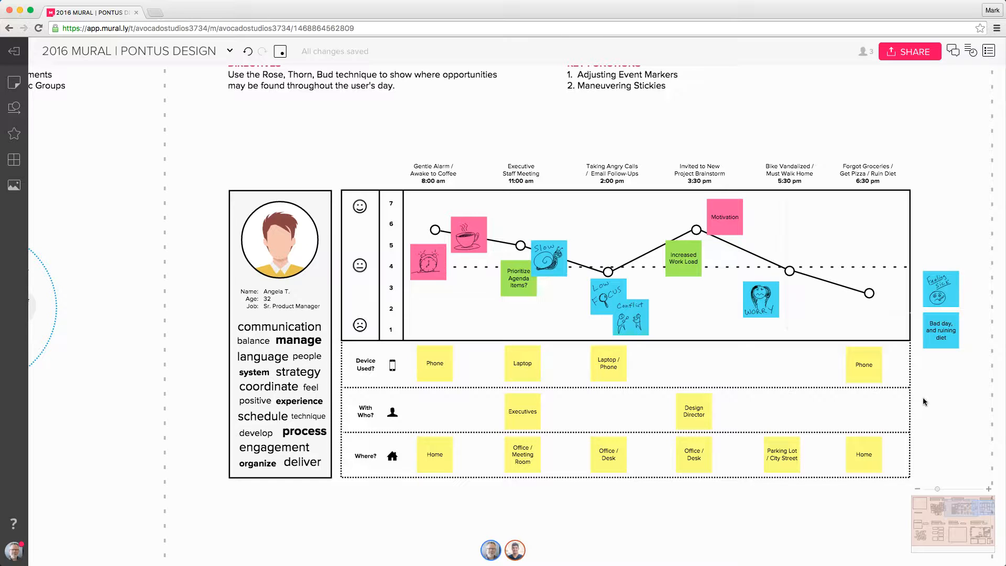
# - Paste the research.hubspot.com/reports/what-is-a-bot link as a preview card and place it in the empty Articles placeholder of Research & Inspiration
pyautogui.moveTo(940, 400); pyautogui.dragTo(336, 353)
pyautogui.moveTo(855, 325); pyautogui.dragTo(670, 440)
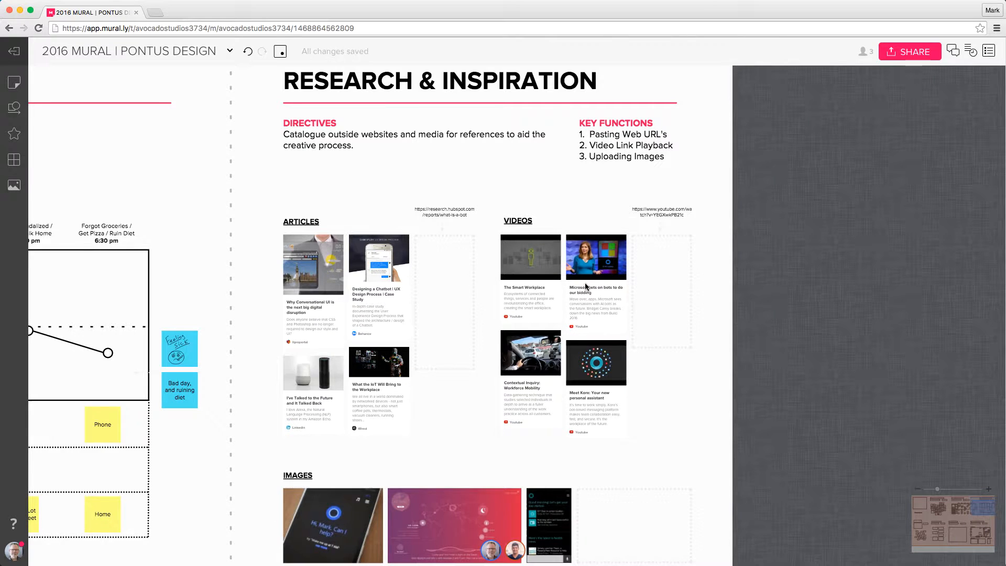
pyautogui.scroll(1, 585, 286)
pyautogui.scroll(1, 510, 313)
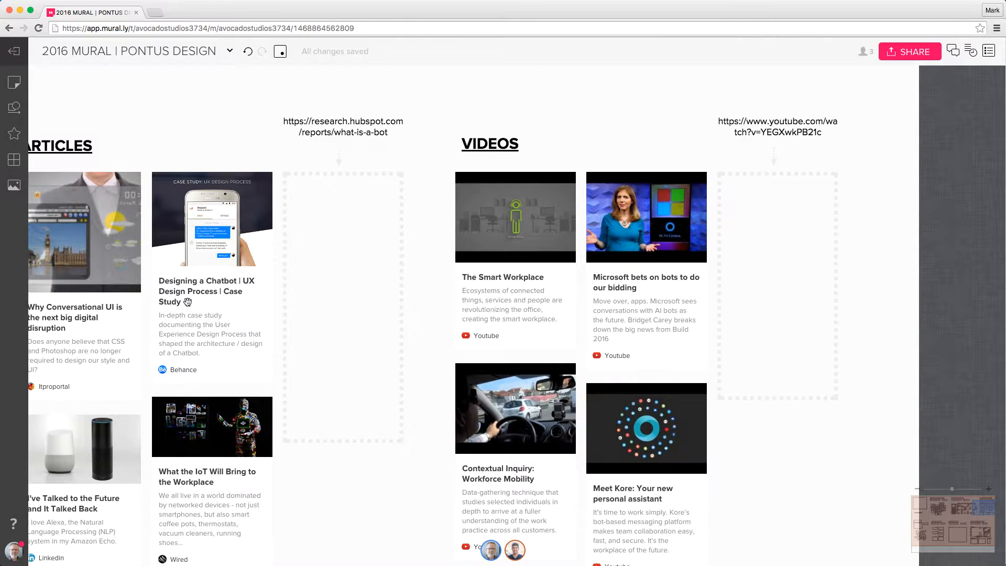
pyautogui.moveTo(187, 302); pyautogui.dragTo(374, 264)
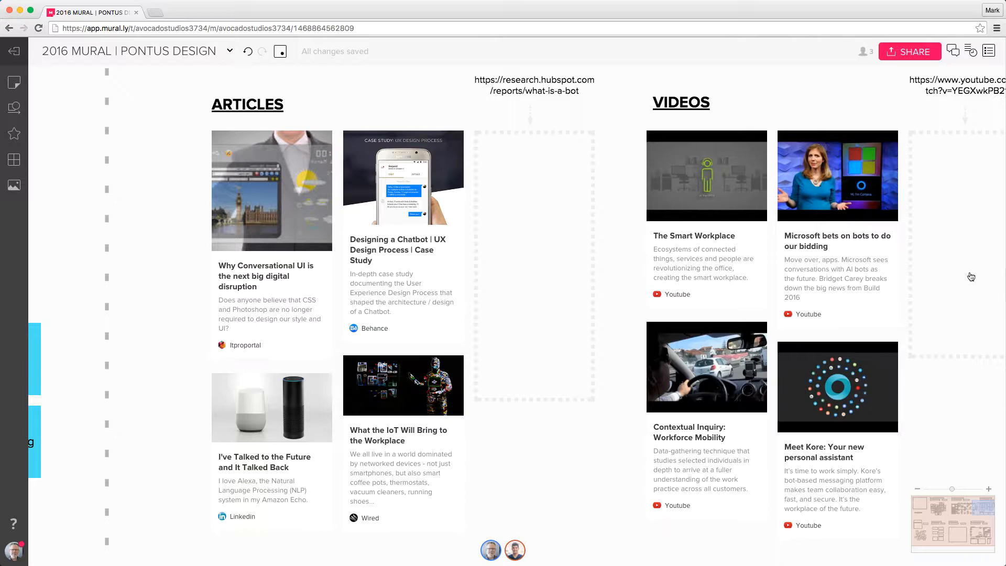
pyautogui.doubleClick(535, 91)
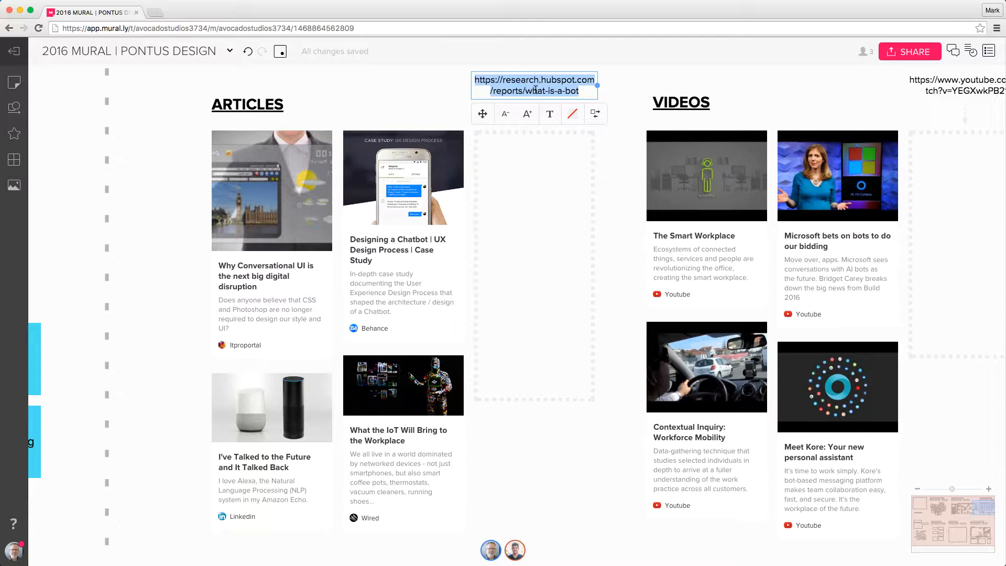
pyautogui.click(606, 109)
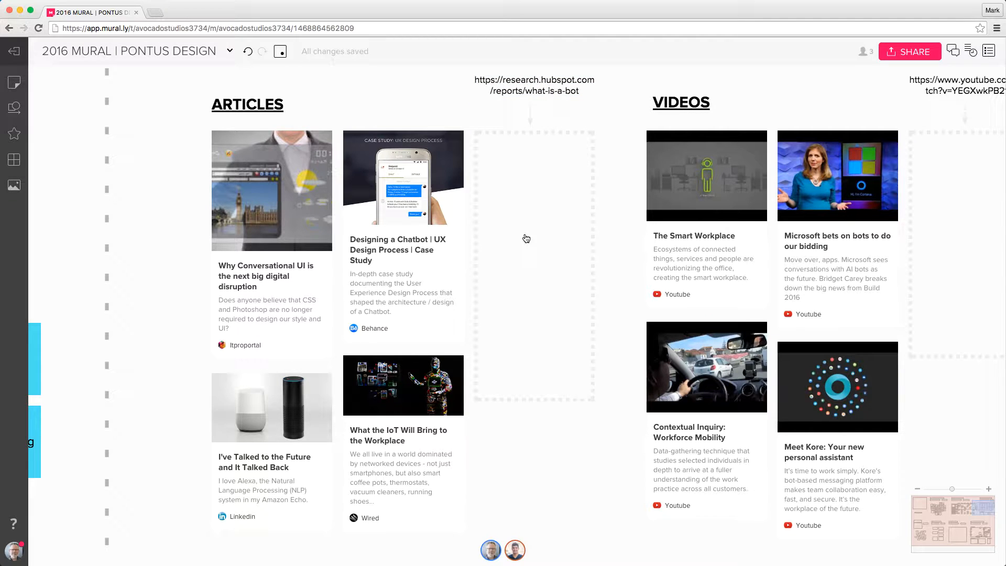
pyautogui.press('super+v')
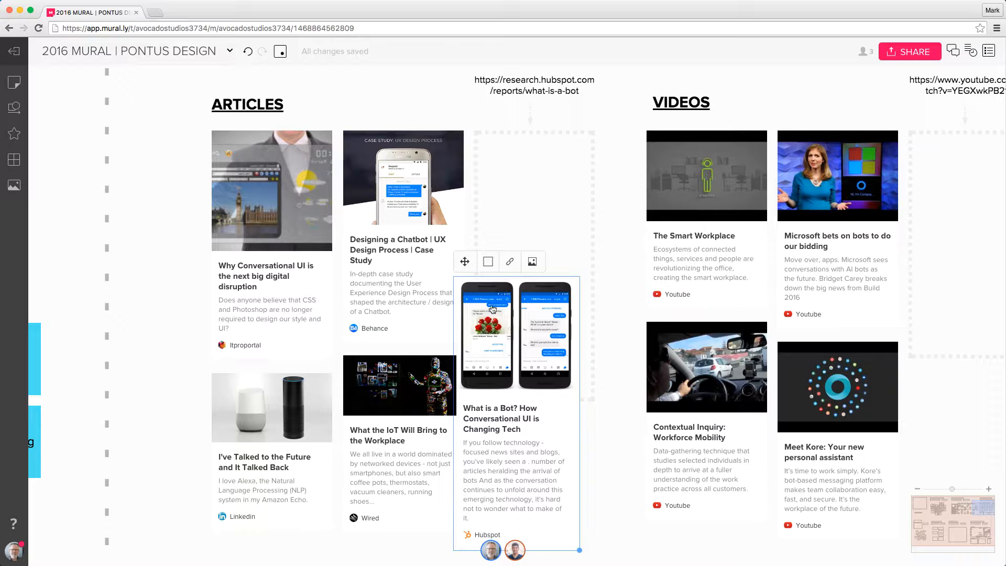
pyautogui.moveTo(464, 261); pyautogui.dragTo(483, 114)
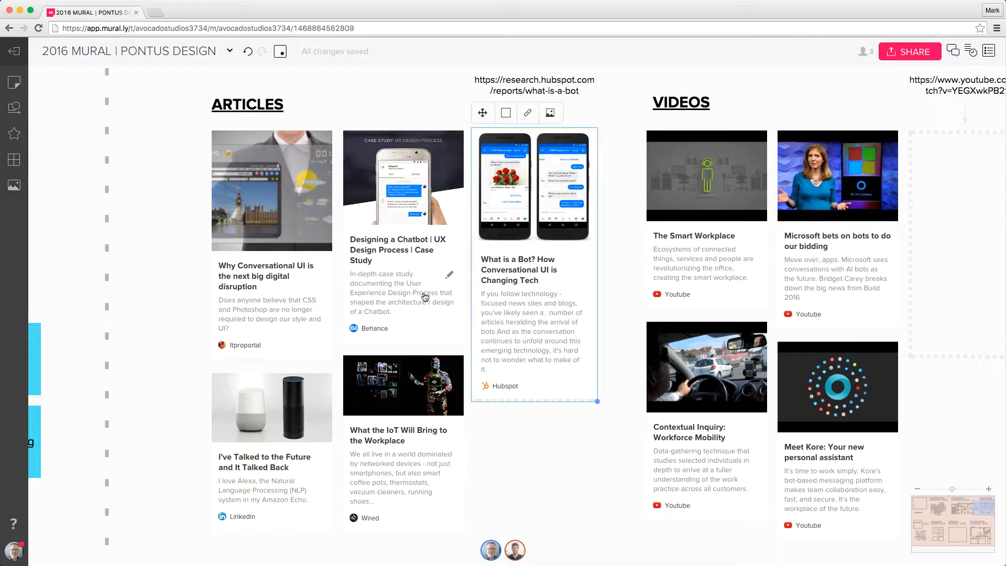
# - Paste the YouTube link shown above the Videos placeholder as a video card and fit it into the empty dashed frame
pyautogui.click(671, 294)
pyautogui.moveTo(698, 292); pyautogui.dragTo(269, 341)
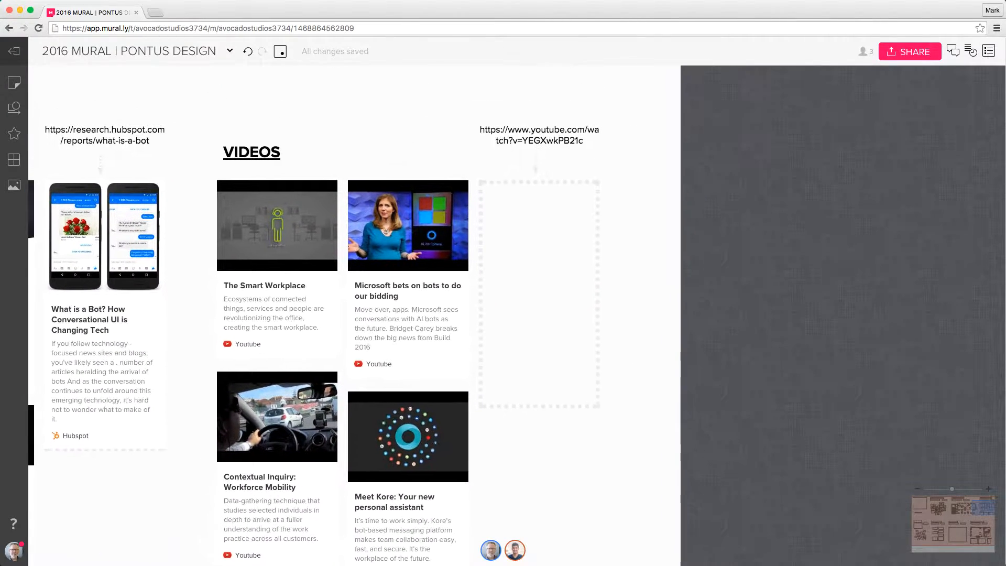
pyautogui.doubleClick(533, 137)
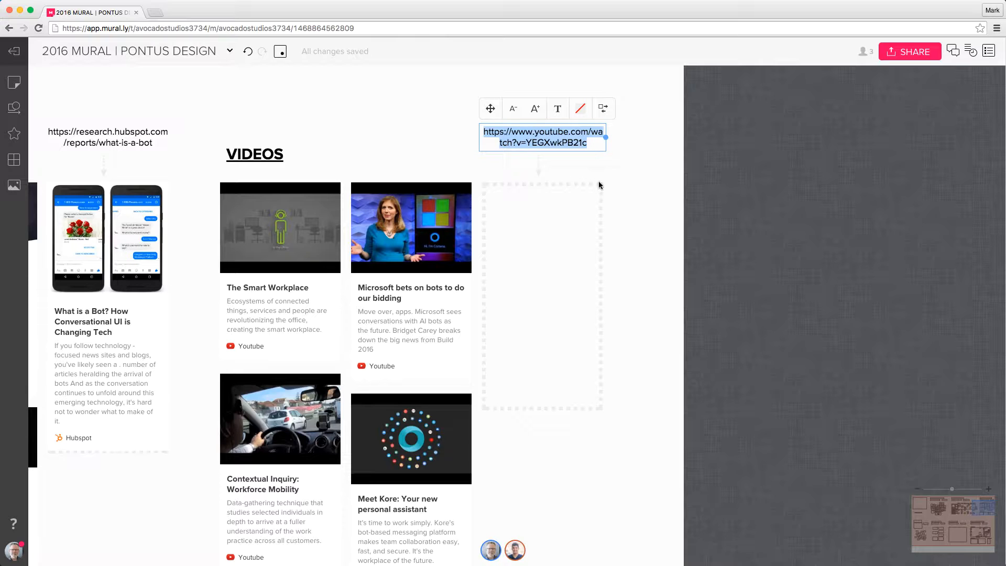
pyautogui.click(615, 179)
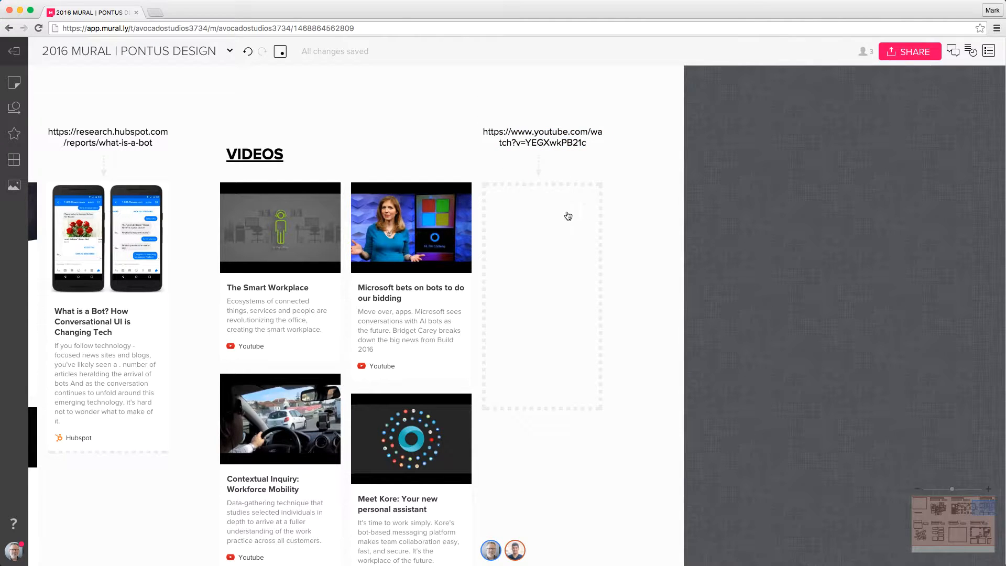
pyautogui.press('super+v')
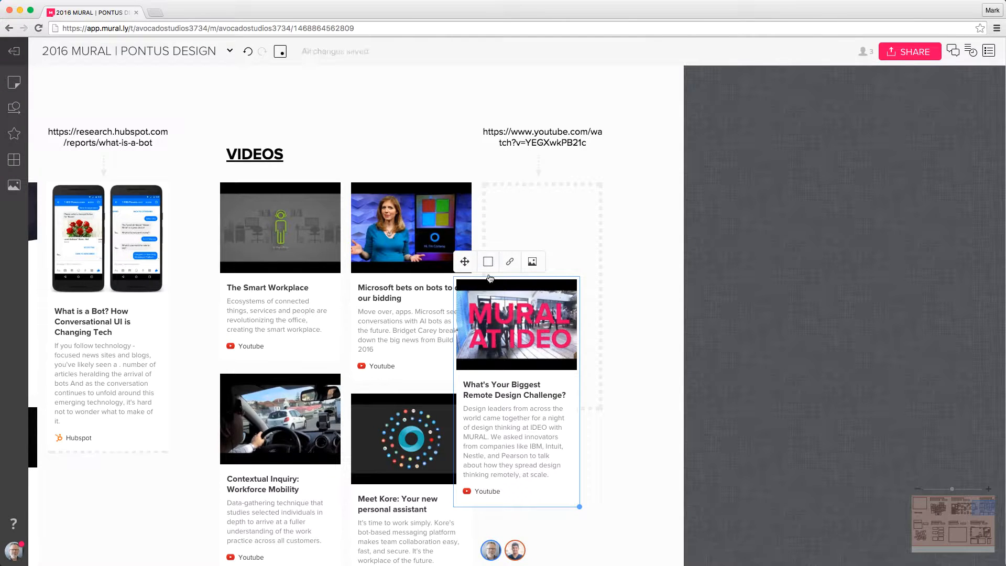
pyautogui.moveTo(464, 261); pyautogui.dragTo(478, 255)
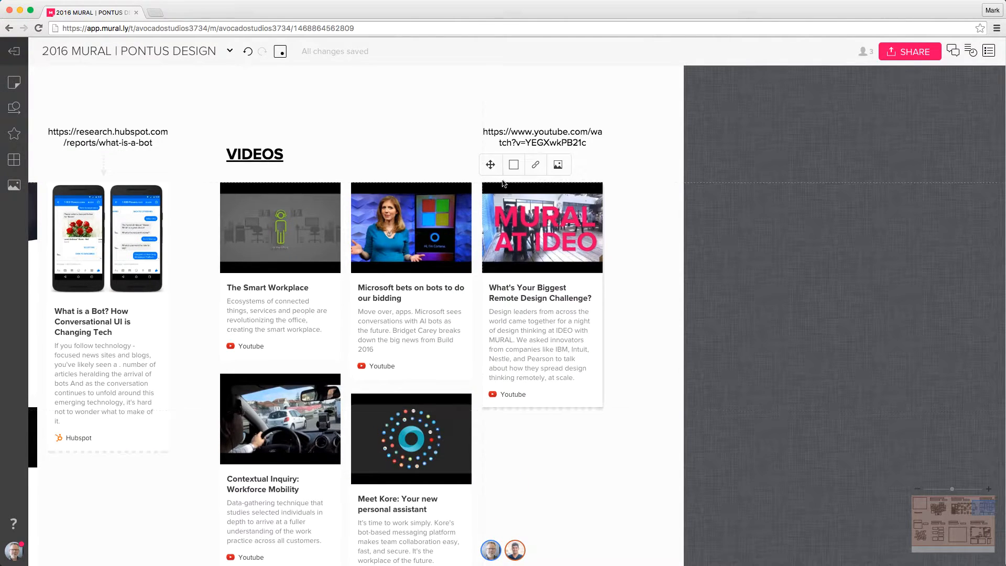
pyautogui.click(631, 369)
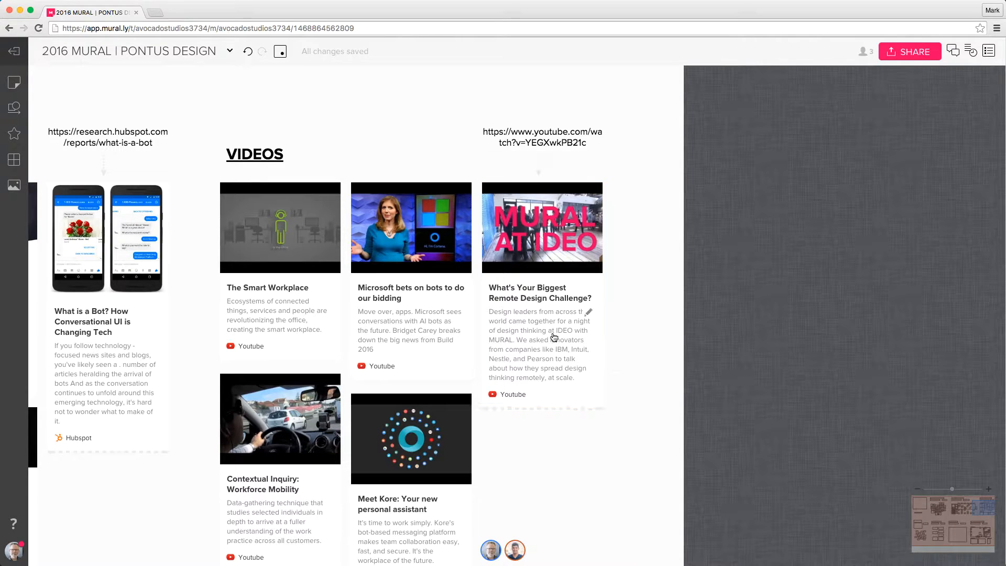
# - Play the "What's Your Biggest Remote Design Challenge?" video within the mural and close its player
pyautogui.doubleClick(544, 333)
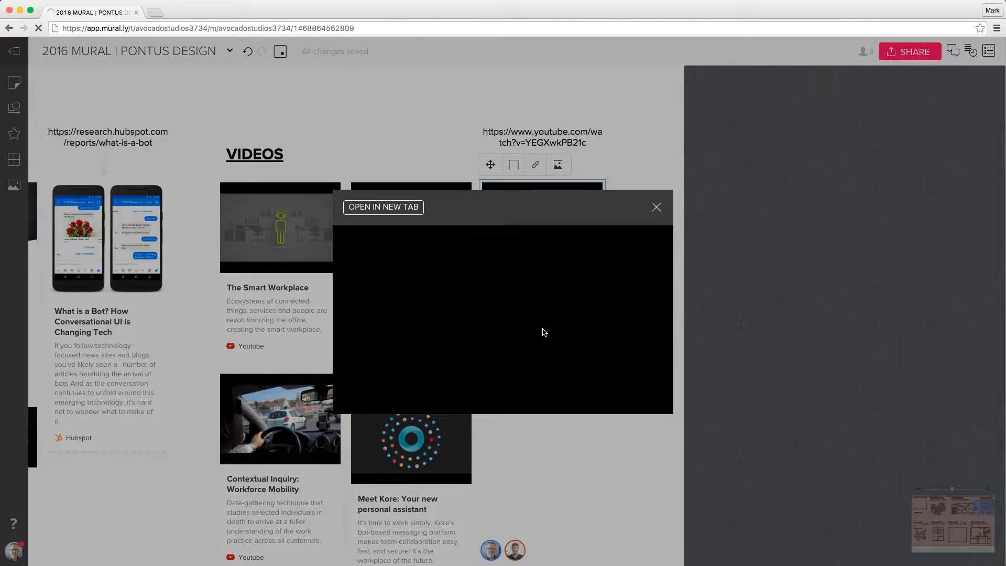
pyautogui.click(371, 404)
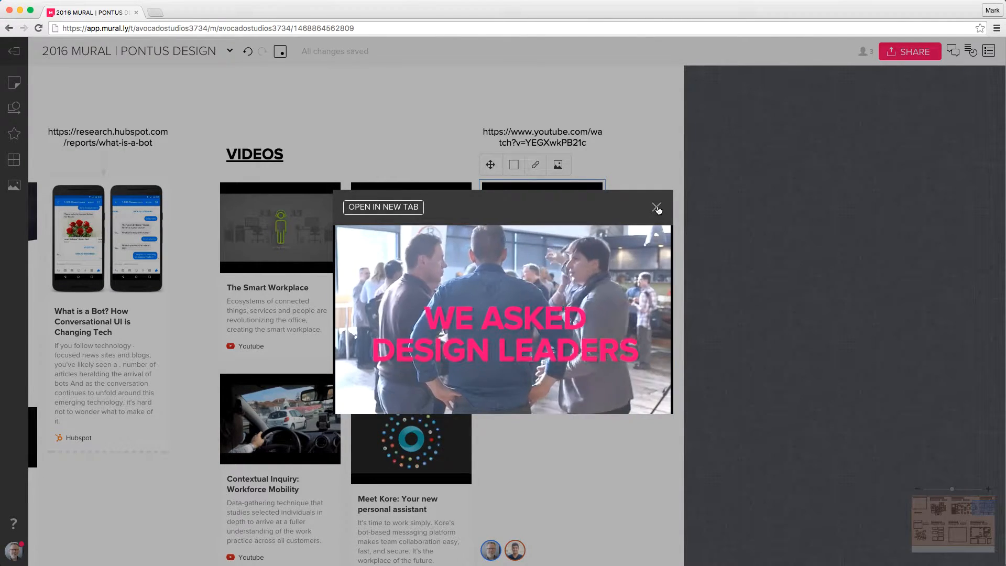
pyautogui.click(657, 207)
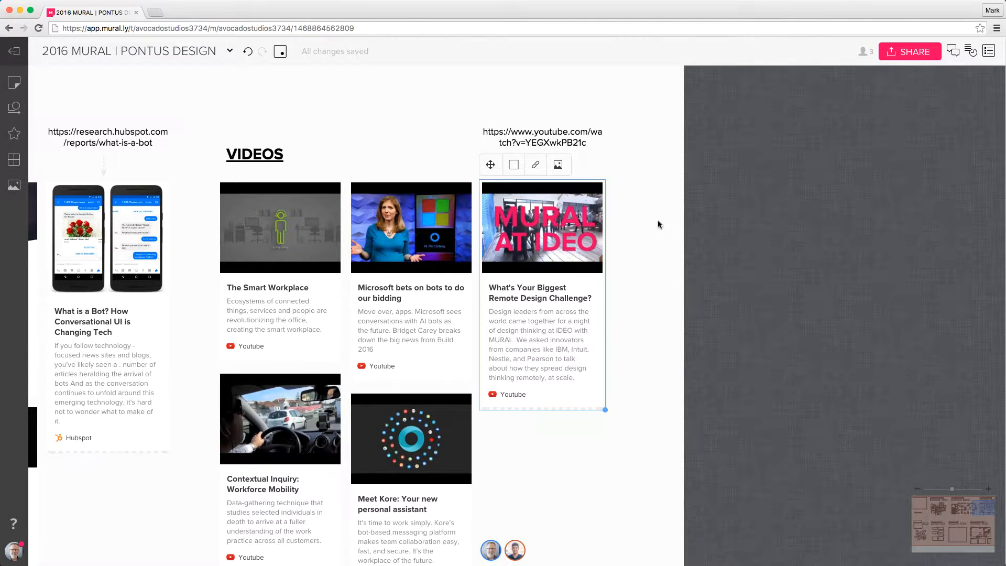
# - Examine the Capturing Ideas & Opportunities section, reading its directives and the sketched yellow stickies
pyautogui.scroll(-5, 510, 461)
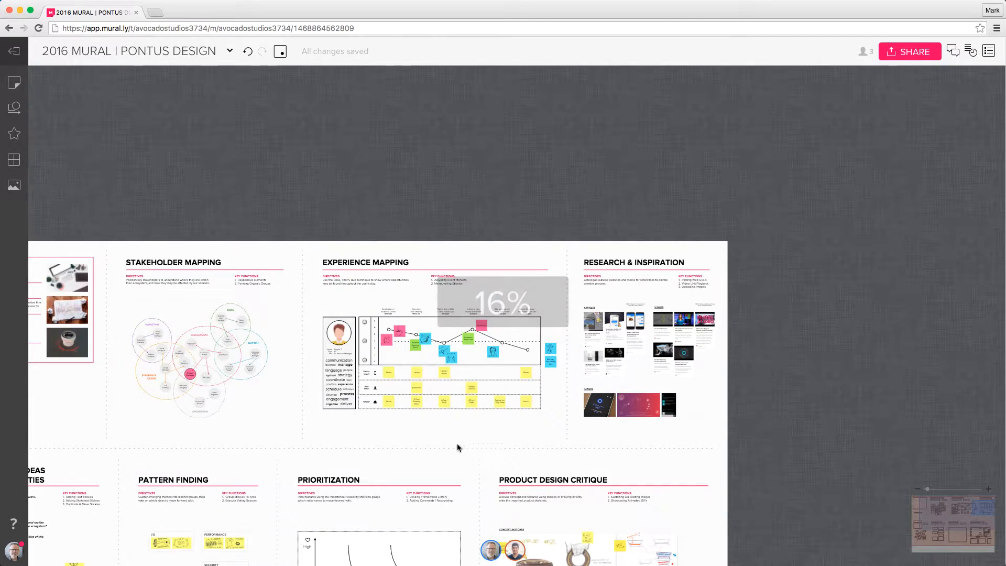
pyautogui.moveTo(485, 418); pyautogui.dragTo(706, 308)
pyautogui.moveTo(640, 336); pyautogui.dragTo(597, 268)
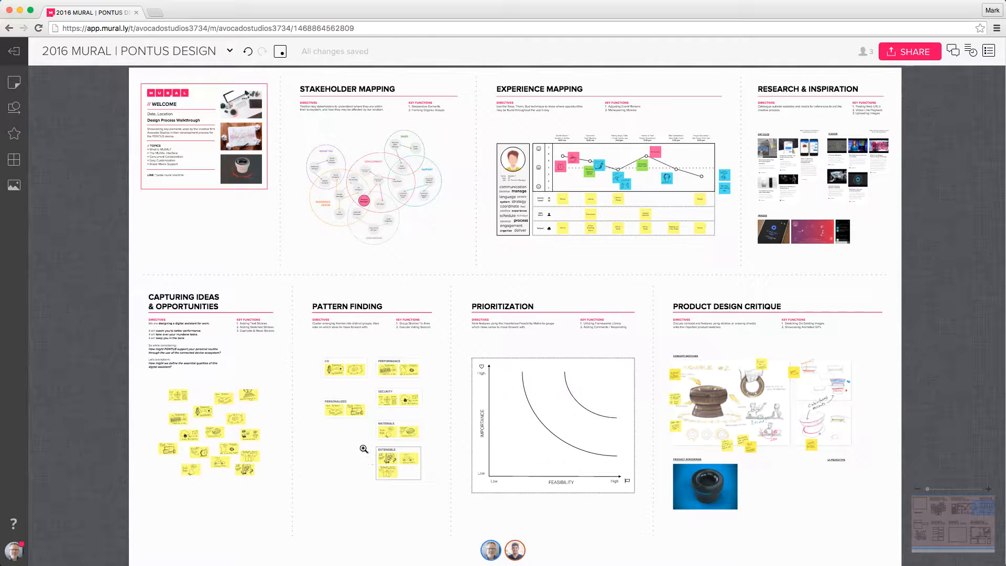
pyautogui.scroll(5, 355, 448)
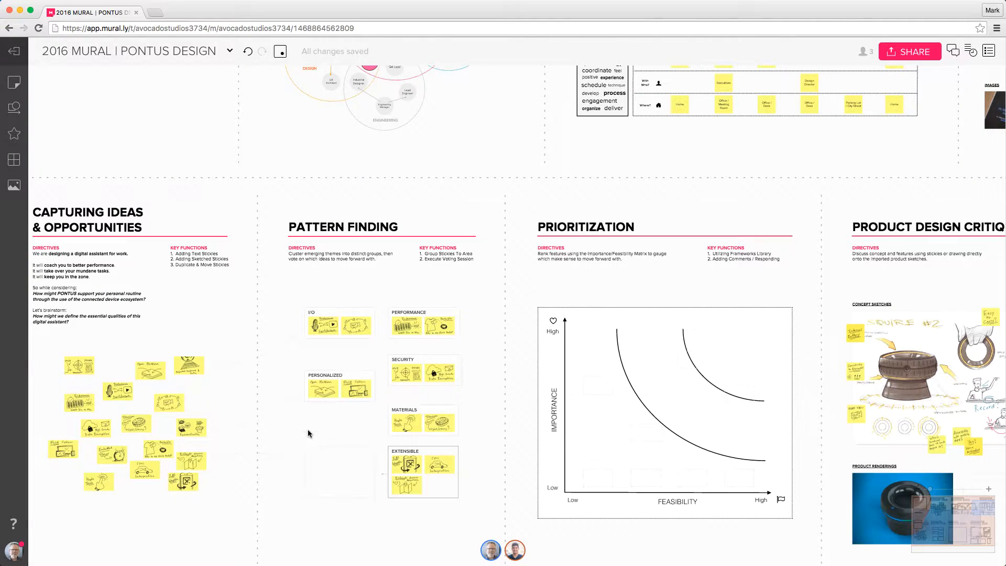
pyautogui.moveTo(324, 431); pyautogui.dragTo(389, 335)
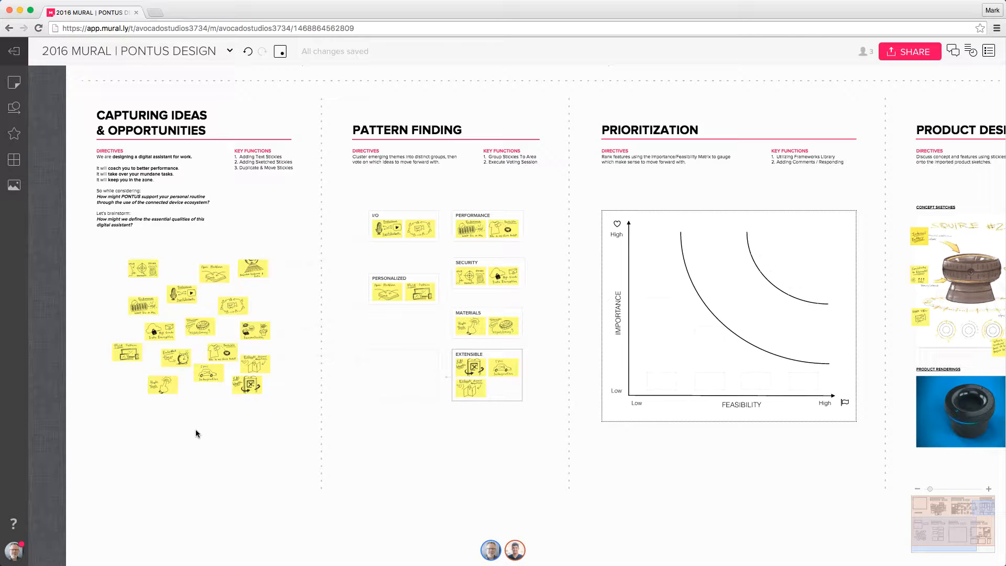
pyautogui.moveTo(196, 430); pyautogui.dragTo(533, 457)
pyautogui.scroll(3, 533, 457)
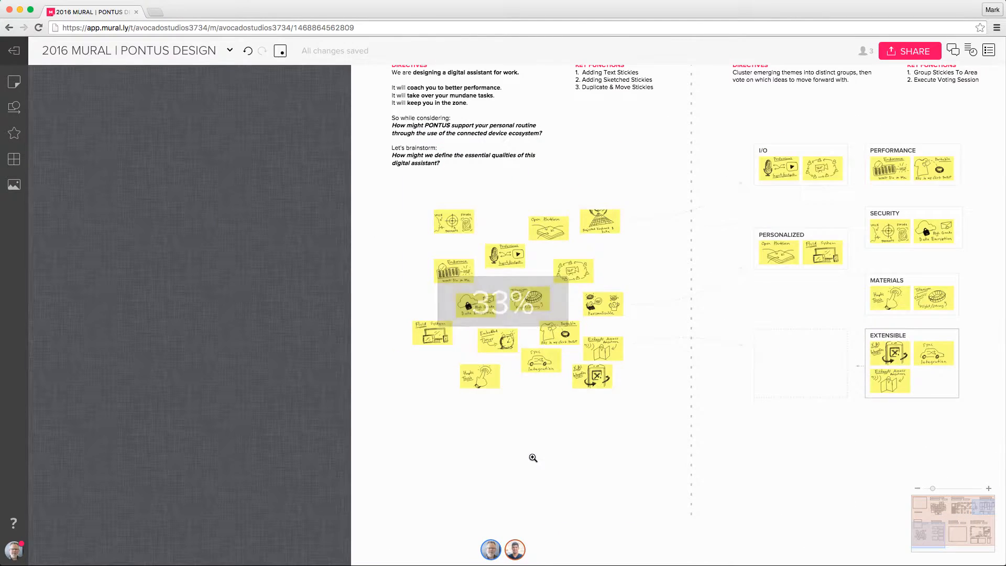
pyautogui.scroll(5, 533, 458)
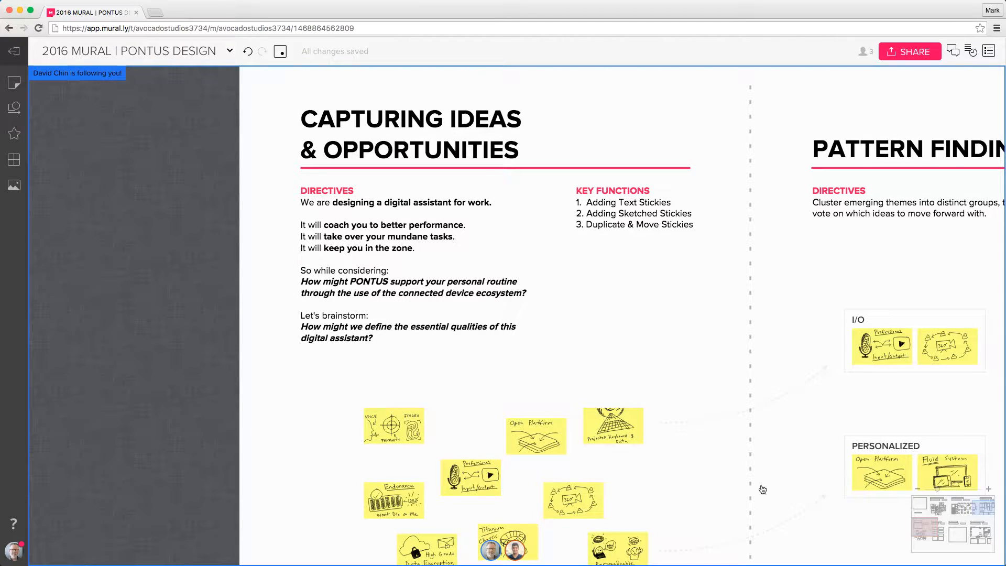
pyautogui.moveTo(645, 502); pyautogui.dragTo(653, 271)
pyautogui.scroll(3, 637, 341)
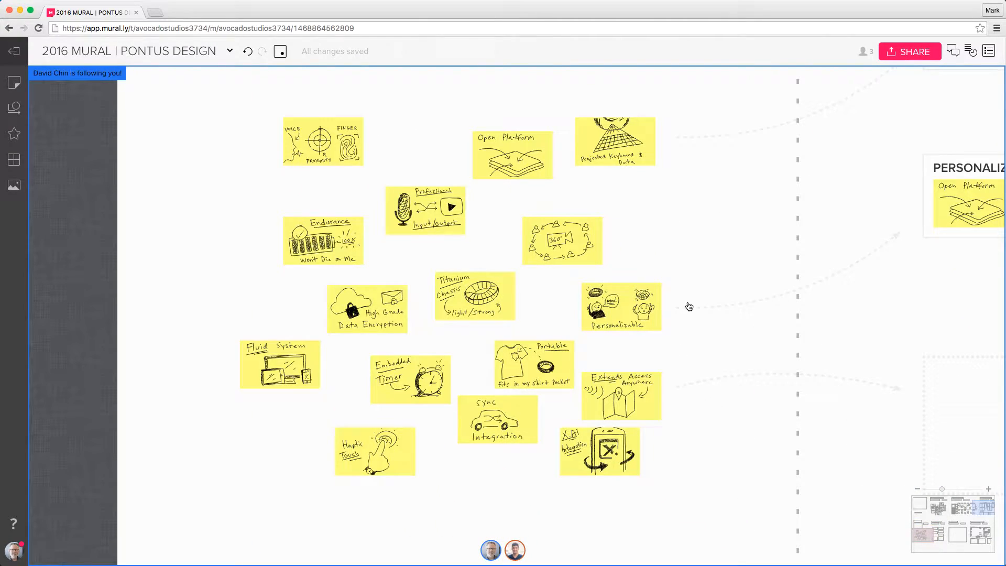
pyautogui.scroll(2, 640, 252)
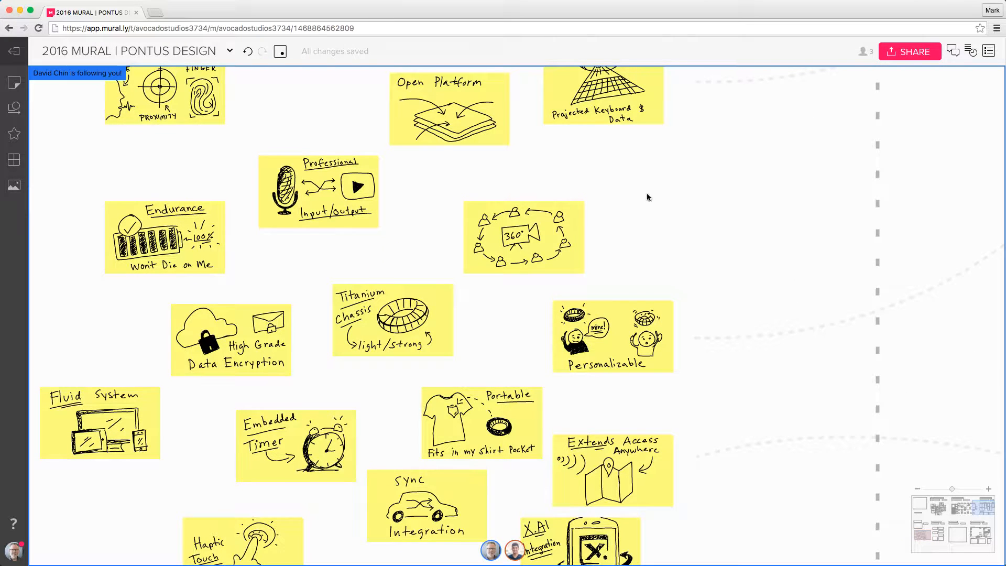
pyautogui.moveTo(648, 196); pyautogui.dragTo(647, 323)
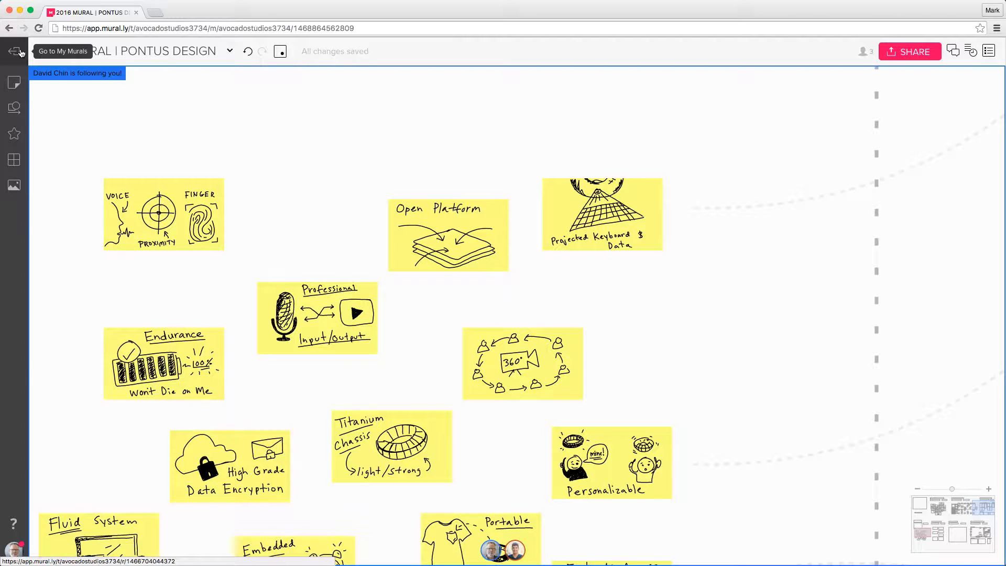
# - Look through the text, shapes and connectors, icons, frameworks and images libraries, and return to the sticky note options
pyautogui.click(12, 84)
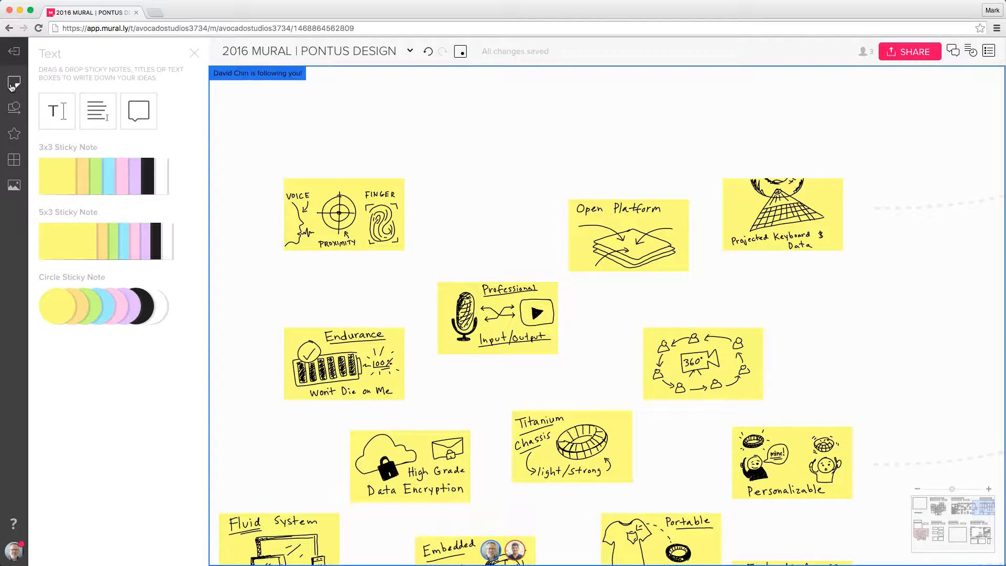
pyautogui.click(15, 111)
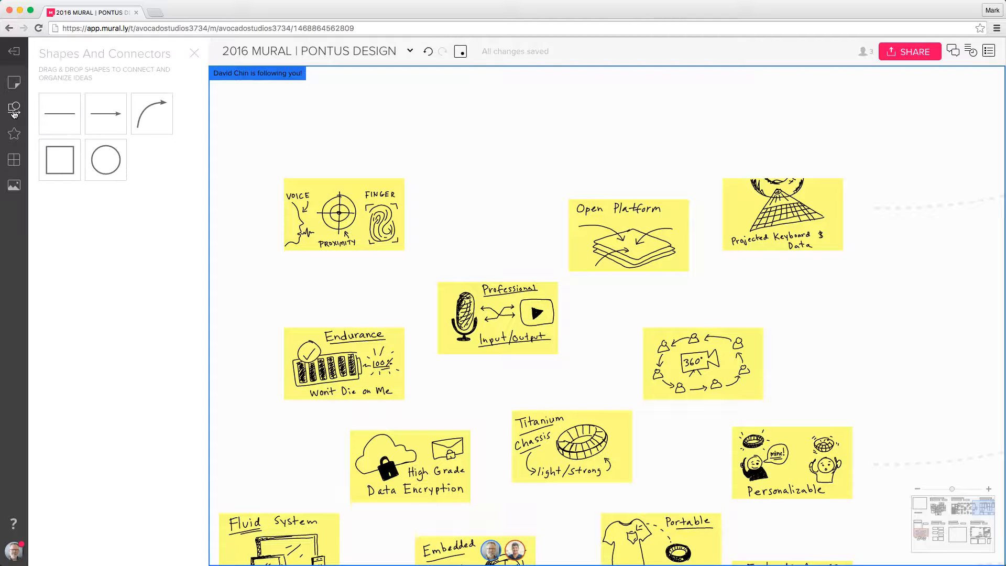
pyautogui.click(14, 134)
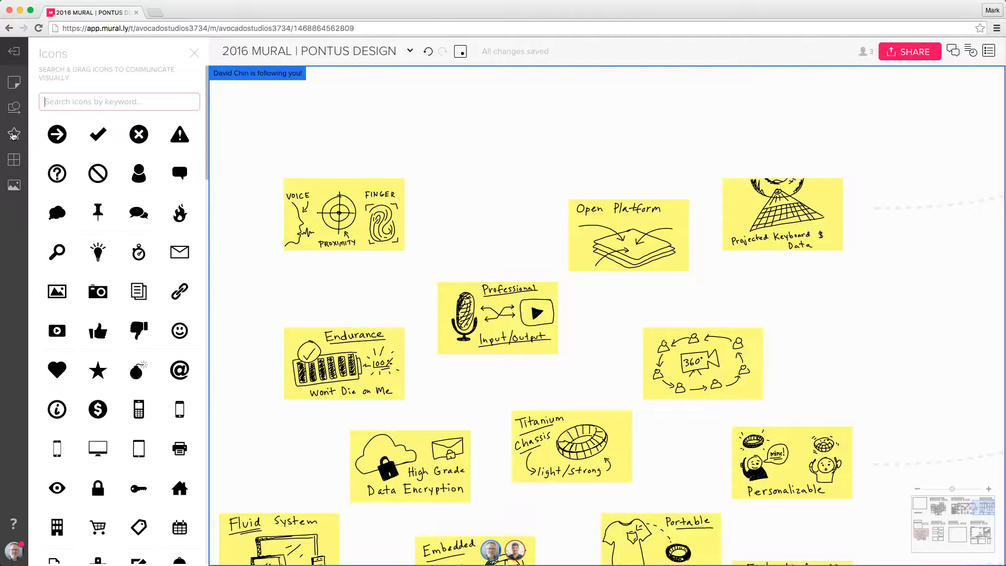
pyautogui.click(14, 162)
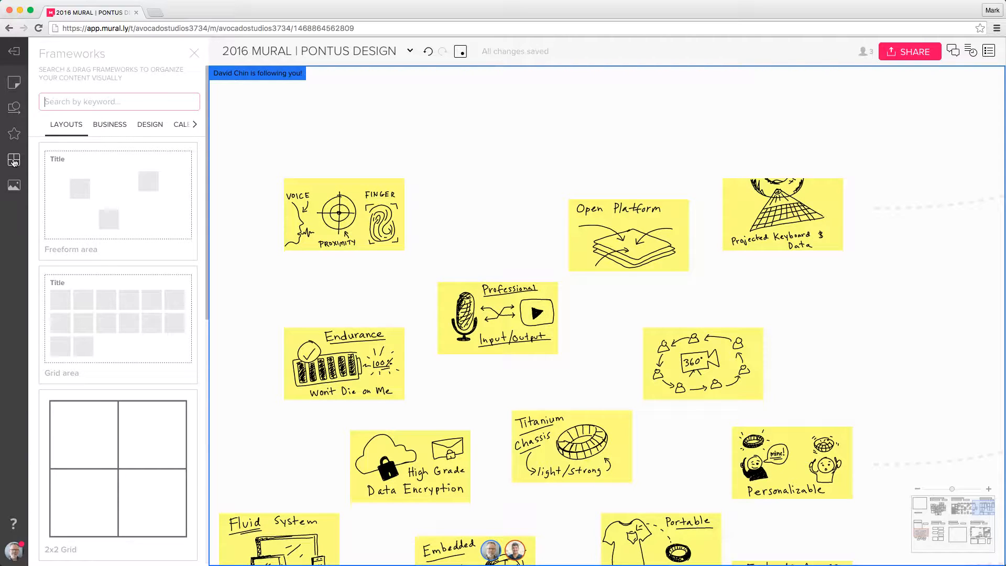
pyautogui.click(13, 187)
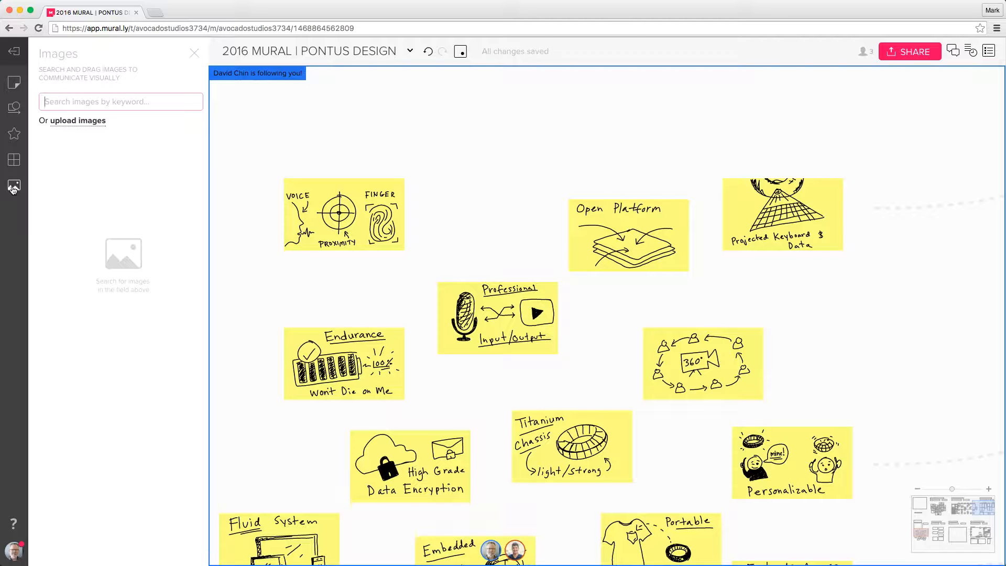
pyautogui.click(14, 83)
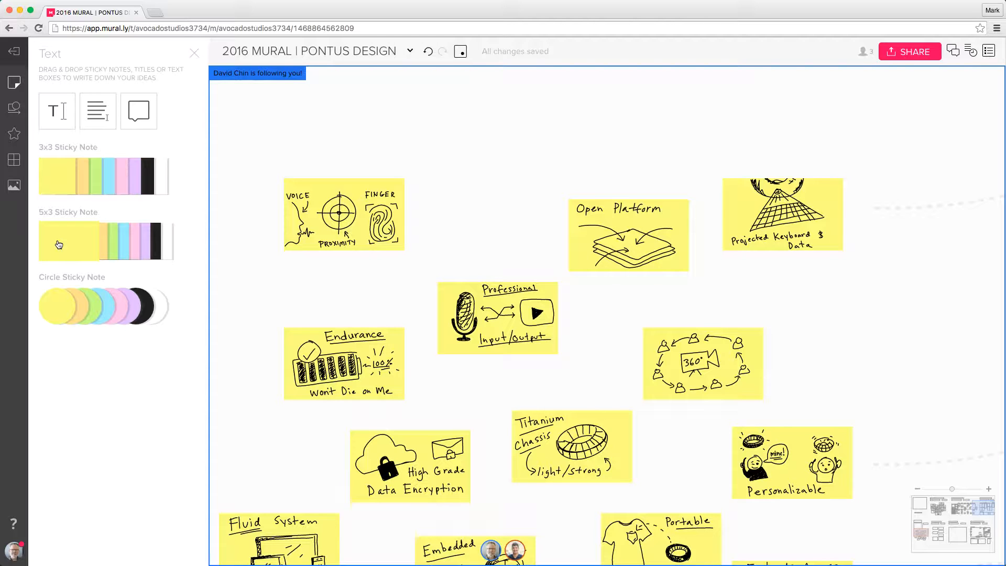
# - Add a yellow 5x3 sticky for Bluetooth beside the 360° camera note and sketch the Bluetooth symbol on it in a thicker black stroke
pyautogui.moveTo(59, 244); pyautogui.dragTo(848, 330)
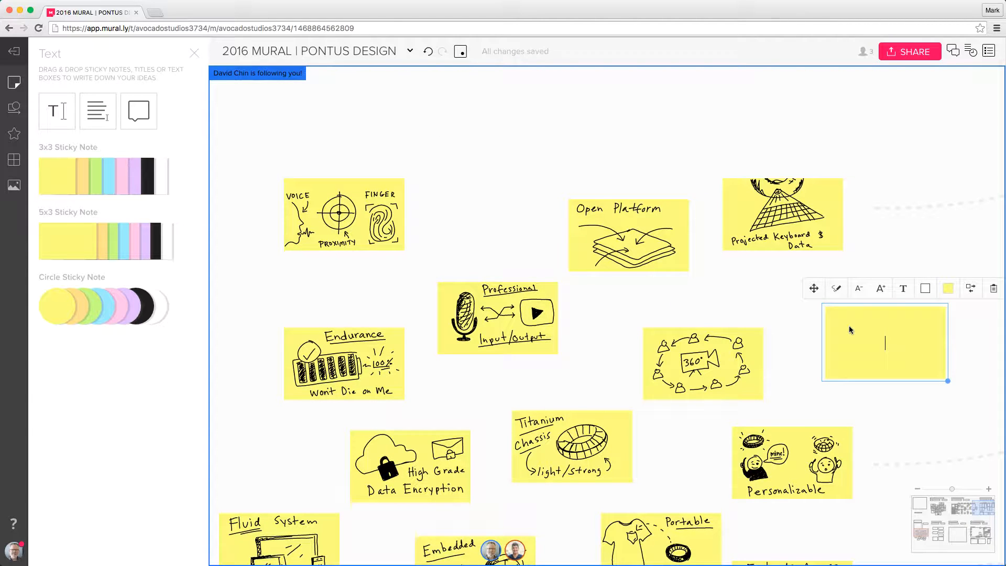
pyautogui.write('Bluetooth')
pyautogui.click(839, 289)
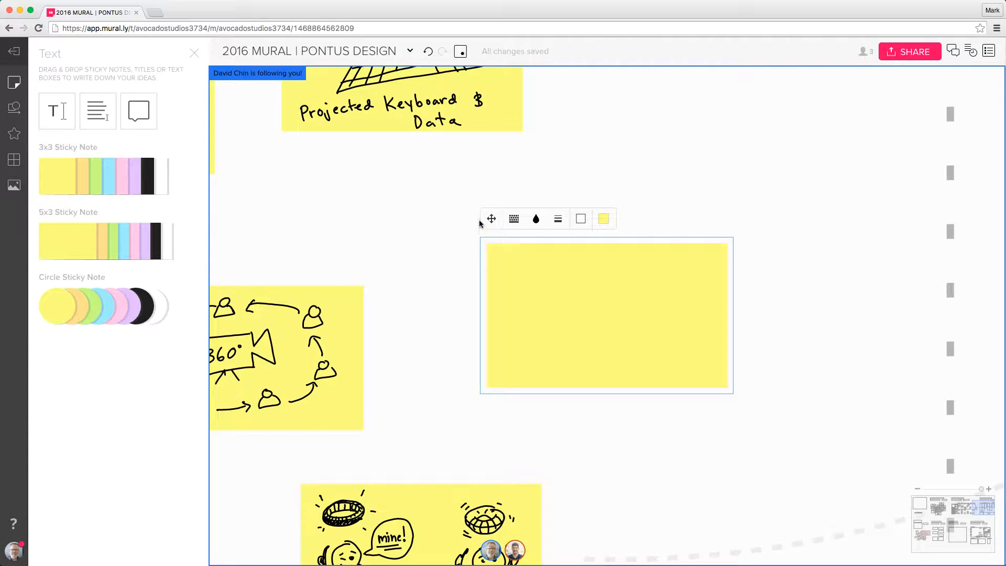
pyautogui.click(558, 218)
pyautogui.click(602, 247)
pyautogui.moveTo(590, 257)
pyautogui.mouseDown()
pyautogui.moveTo(587, 382)
pyautogui.moveTo(610, 288)
pyautogui.moveTo(563, 348)
pyautogui.moveTo(595, 328)
pyautogui.moveTo(566, 310)
pyautogui.mouseUp()
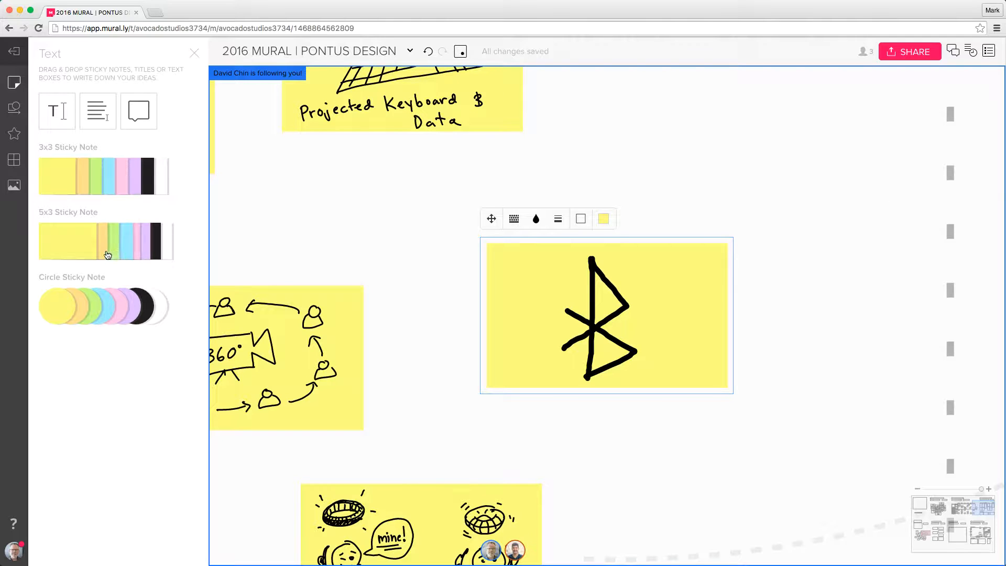
# - Add another yellow 5x3 sticky above the Bluetooth one and sketch a blue car with wireless signal arcs on it
pyautogui.moveTo(70, 245); pyautogui.dragTo(717, 137)
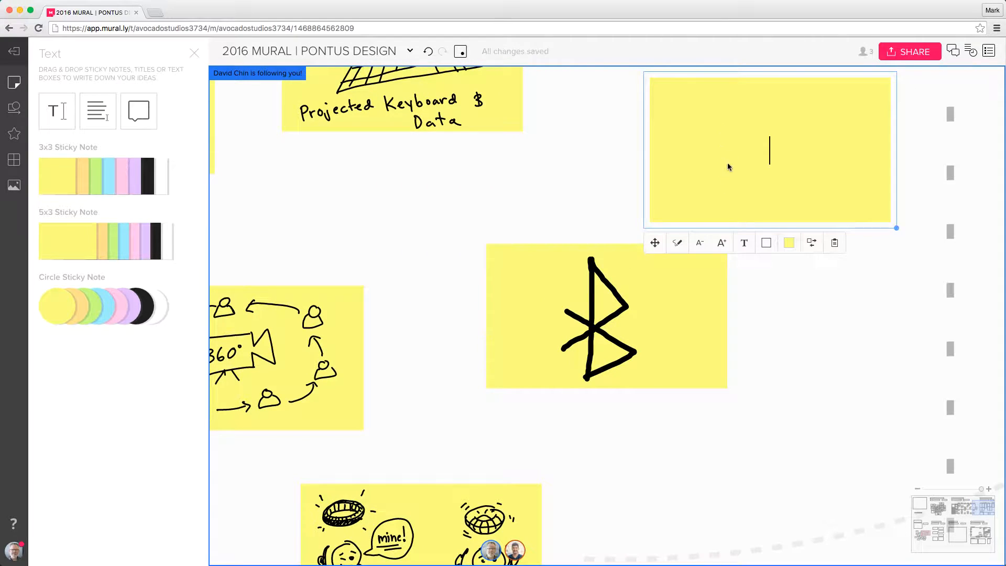
pyautogui.click(678, 243)
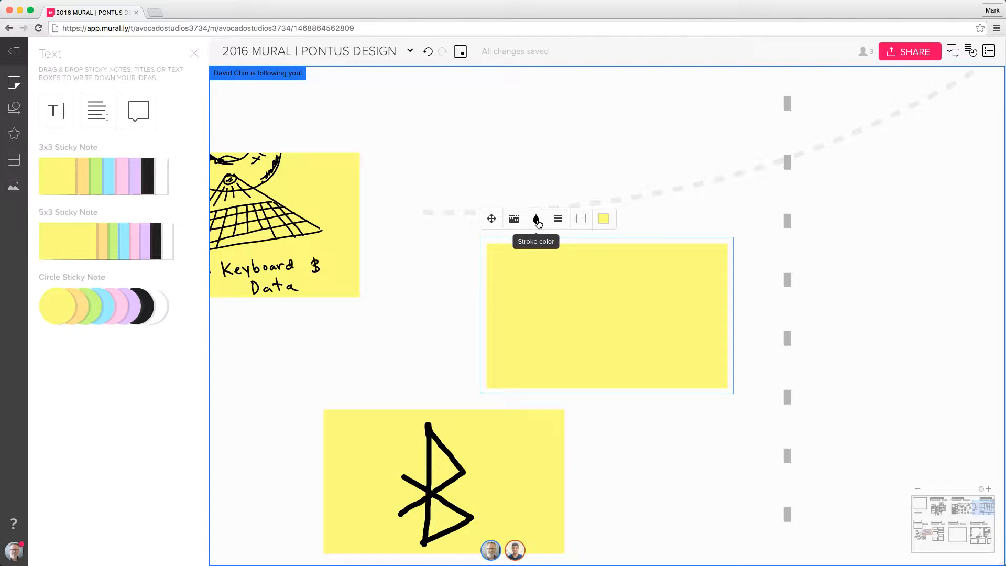
pyautogui.moveTo(535, 330)
pyautogui.mouseDown()
pyautogui.moveTo(524, 347)
pyautogui.moveTo(548, 335)
pyautogui.moveTo(535, 329)
pyautogui.mouseUp()
pyautogui.moveTo(659, 332)
pyautogui.mouseDown()
pyautogui.moveTo(644, 348)
pyautogui.moveTo(670, 338)
pyautogui.moveTo(658, 331)
pyautogui.mouseUp()
pyautogui.moveTo(521, 342)
pyautogui.mouseDown()
pyautogui.moveTo(495, 318)
pyautogui.moveTo(598, 276)
pyautogui.moveTo(706, 330)
pyautogui.moveTo(669, 341)
pyautogui.moveTo(547, 346)
pyautogui.mouseUp()
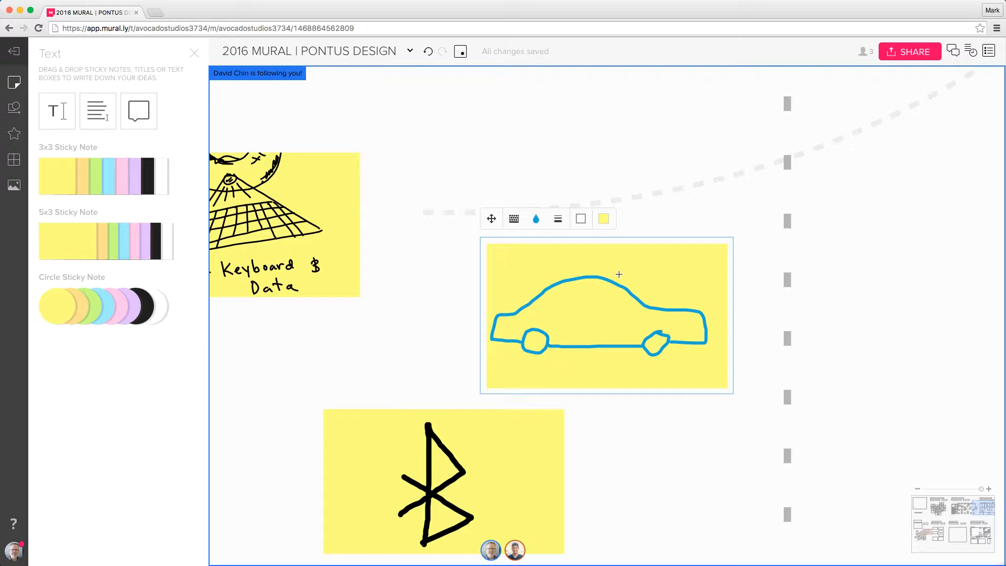
pyautogui.moveTo(617, 273); pyautogui.dragTo(652, 285)
pyautogui.moveTo(614, 254)
pyautogui.mouseDown()
pyautogui.moveTo(664, 264)
pyautogui.moveTo(663, 283)
pyautogui.mouseUp()
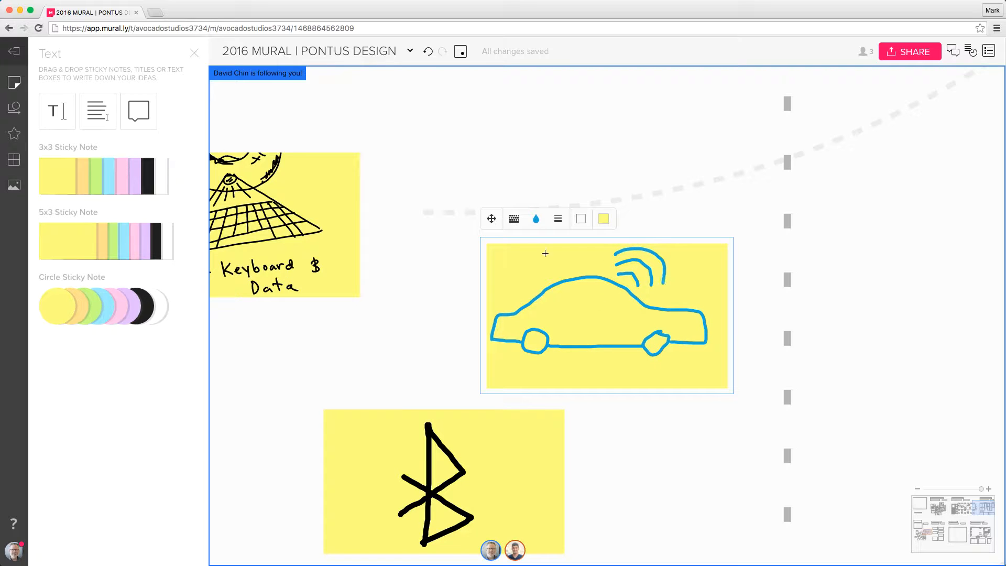
# - Create a yellow sticky directly above the car sketch and set it to sketch mode with a thicker red stroke
pyautogui.click(628, 168)
pyautogui.doubleClick(627, 168)
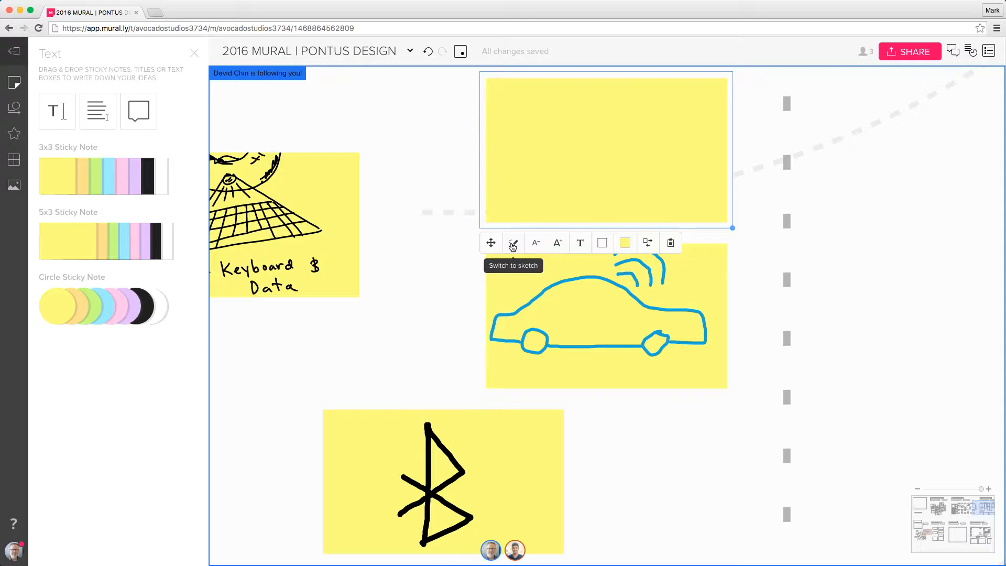
pyautogui.click(514, 244)
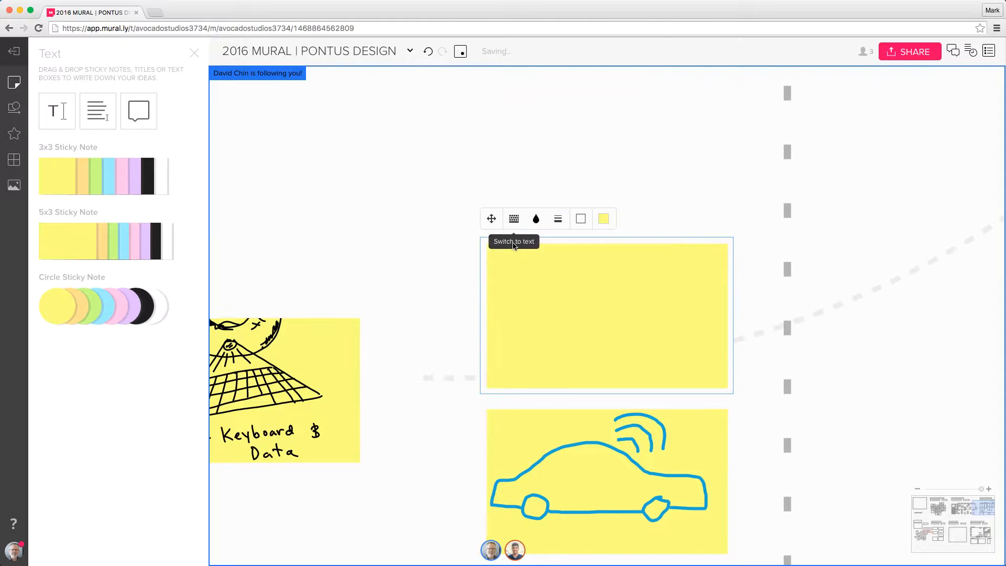
pyautogui.click(558, 218)
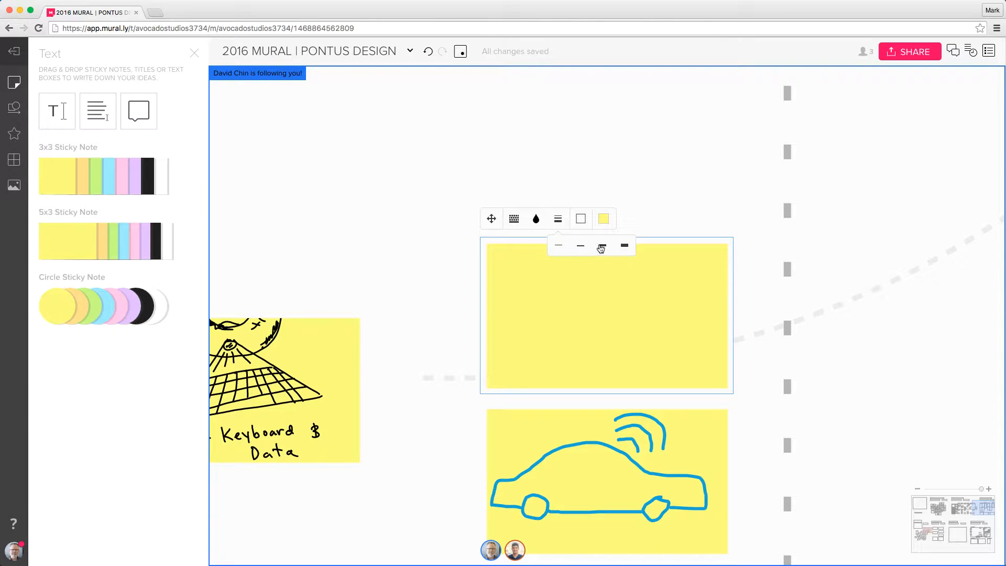
pyautogui.click(603, 245)
pyautogui.click(536, 218)
pyautogui.click(484, 280)
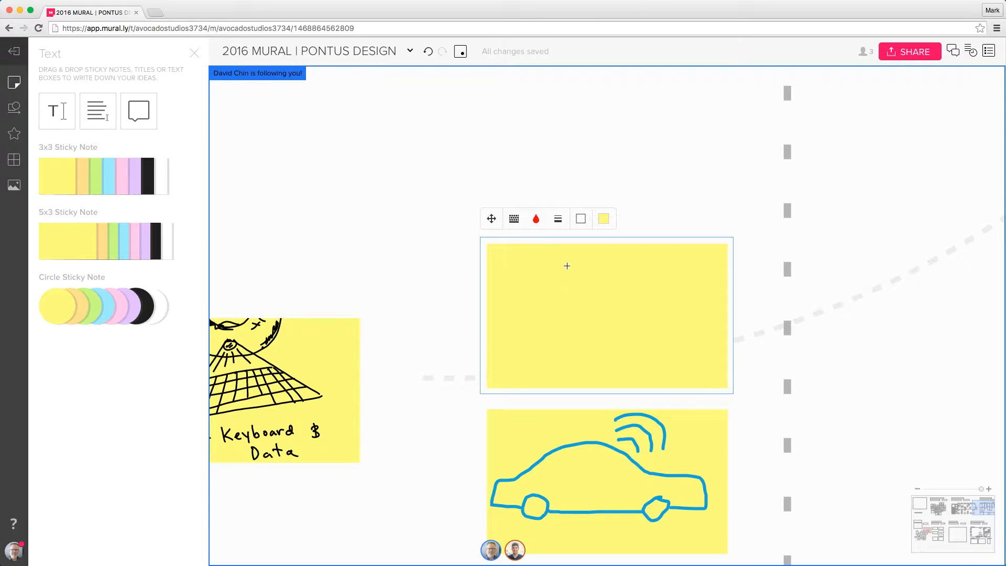
# - Sketch a red calendar with a header strip and a grid of rows and columns on the new sticky
pyautogui.moveTo(548, 267)
pyautogui.mouseDown()
pyautogui.moveTo(676, 266)
pyautogui.moveTo(675, 348)
pyautogui.moveTo(550, 376)
pyautogui.moveTo(545, 268)
pyautogui.moveTo(675, 285)
pyautogui.mouseUp()
pyautogui.moveTo(564, 287)
pyautogui.mouseDown()
pyautogui.moveTo(563, 375)
pyautogui.moveTo(579, 376)
pyautogui.mouseUp()
pyautogui.moveTo(604, 284)
pyautogui.mouseDown()
pyautogui.moveTo(610, 374)
pyautogui.moveTo(632, 373)
pyautogui.mouseUp()
pyautogui.moveTo(652, 288); pyautogui.dragTo(659, 372)
pyautogui.moveTo(548, 310)
pyautogui.mouseDown()
pyautogui.moveTo(672, 302)
pyautogui.moveTo(673, 326)
pyautogui.mouseUp()
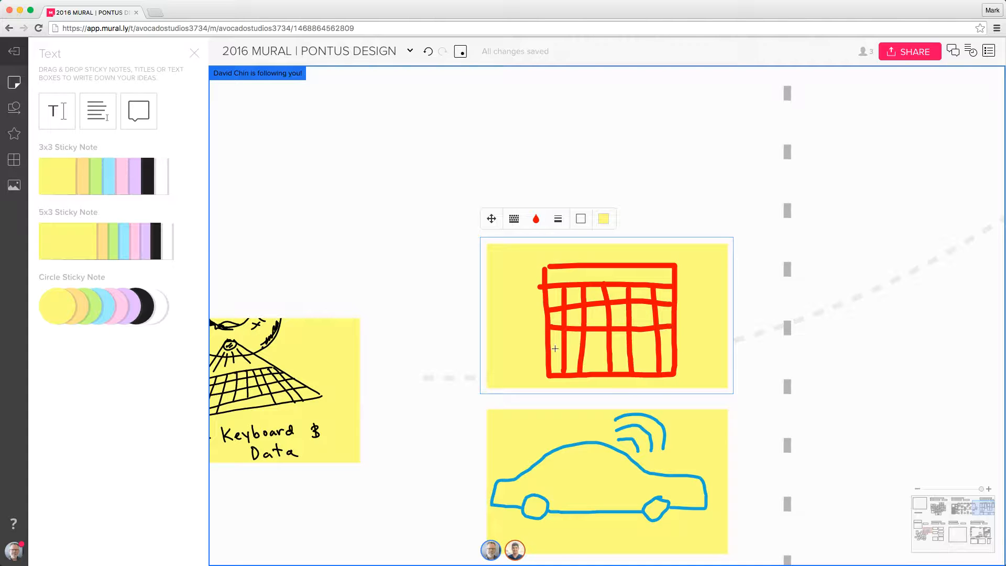
pyautogui.moveTo(565, 351); pyautogui.dragTo(674, 346)
pyautogui.click(526, 198)
# - Align the Bluetooth sticky under the car sticky and move the red calendar sticky beneath it to form a column
pyautogui.scroll(-2, 623, 229)
pyautogui.scroll(-1, 623, 229)
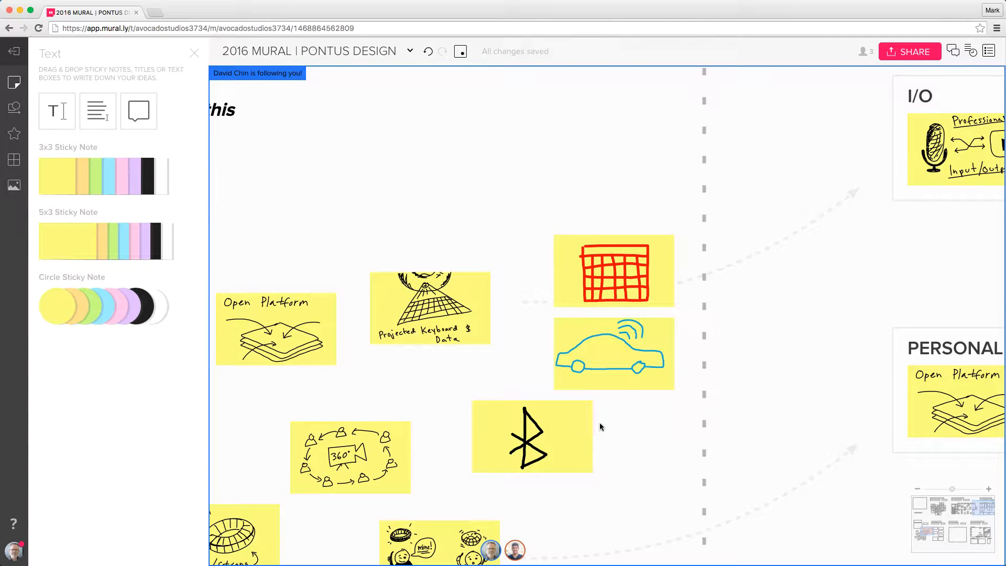
pyautogui.moveTo(618, 428); pyautogui.dragTo(712, 269)
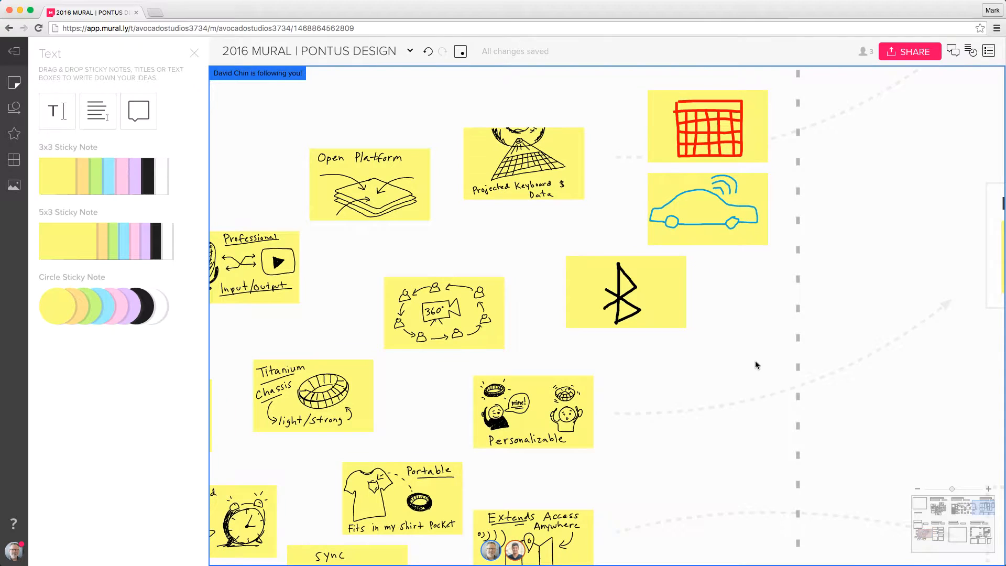
pyautogui.click(582, 268)
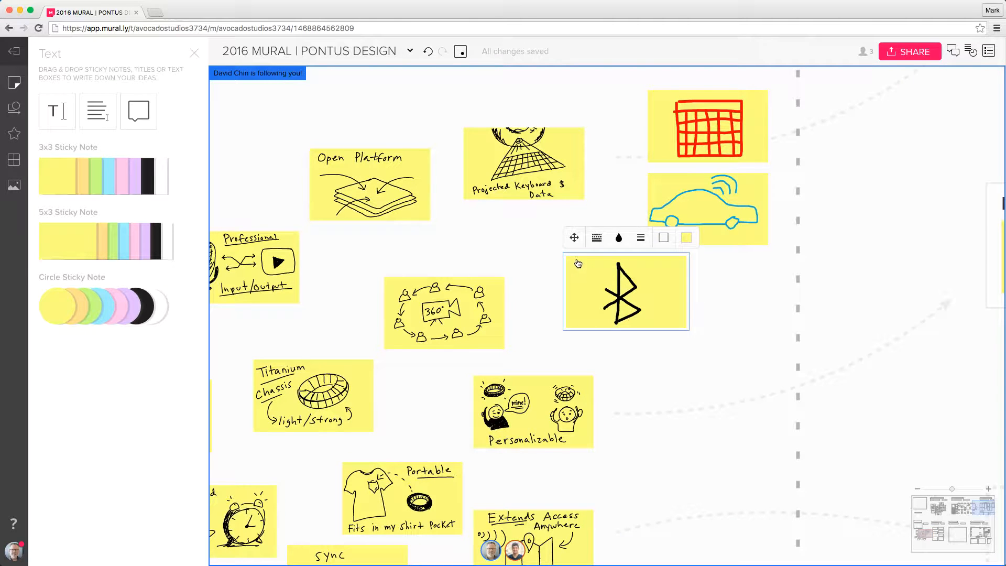
pyautogui.moveTo(579, 265); pyautogui.dragTo(662, 262)
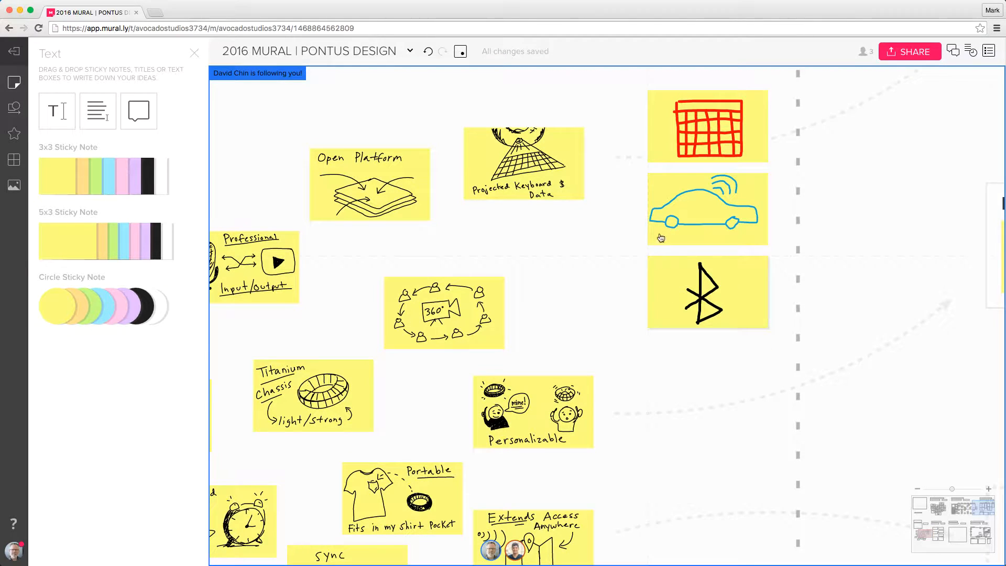
pyautogui.moveTo(663, 131); pyautogui.dragTo(658, 364)
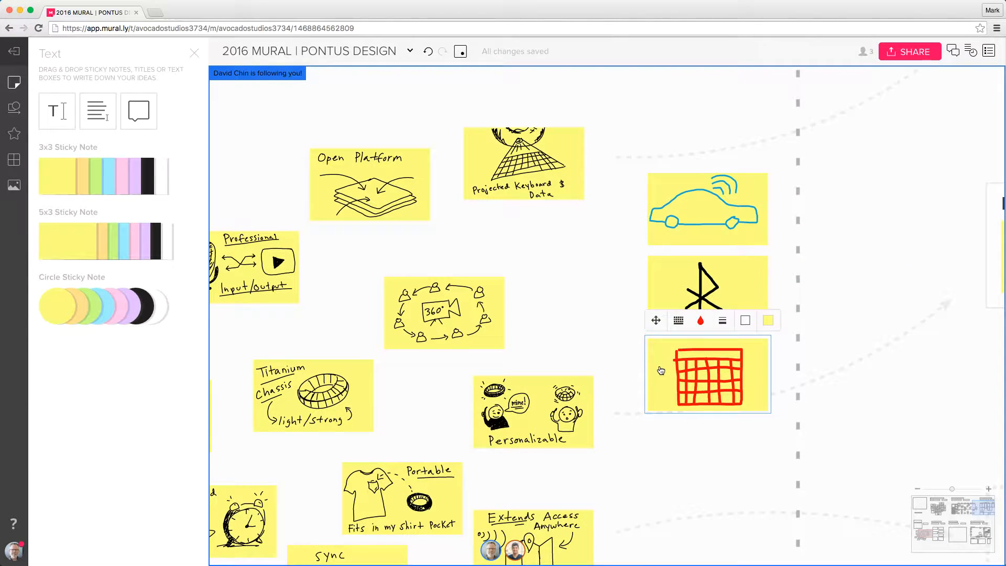
# - Set the calendar sticky aside, shift the car and Bluetooth stickies slightly down, and realign the calendar beneath the Bluetooth sticky
pyautogui.click(657, 398)
pyautogui.moveTo(666, 391); pyautogui.dragTo(523, 279)
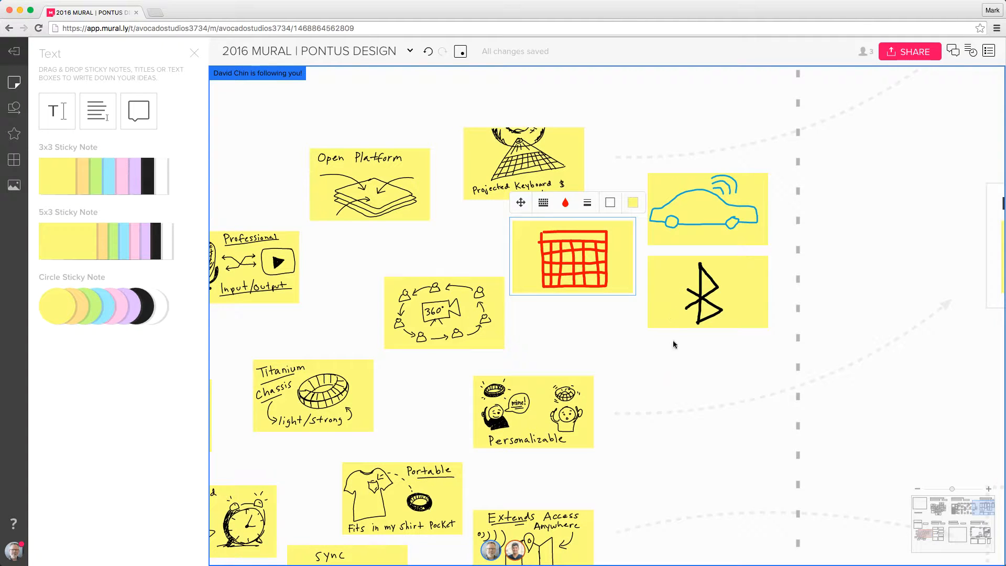
pyautogui.moveTo(672, 271); pyautogui.dragTo(636, 284)
pyautogui.click(751, 196)
pyautogui.moveTo(750, 195)
pyautogui.mouseDown()
pyautogui.moveTo(721, 210)
pyautogui.moveTo(758, 201)
pyautogui.mouseUp()
pyautogui.moveTo(704, 284); pyautogui.dragTo(743, 279)
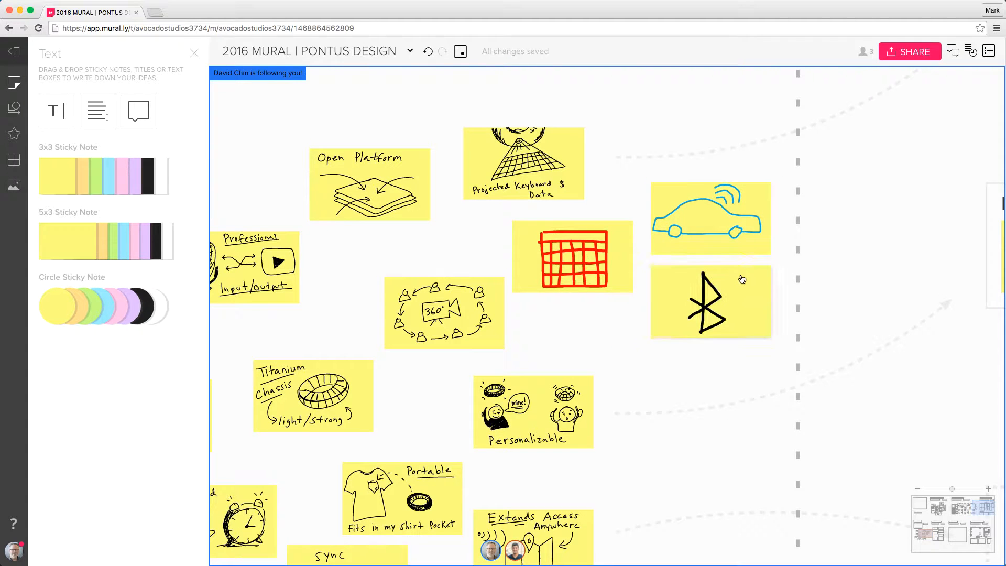
pyautogui.moveTo(594, 232); pyautogui.dragTo(732, 359)
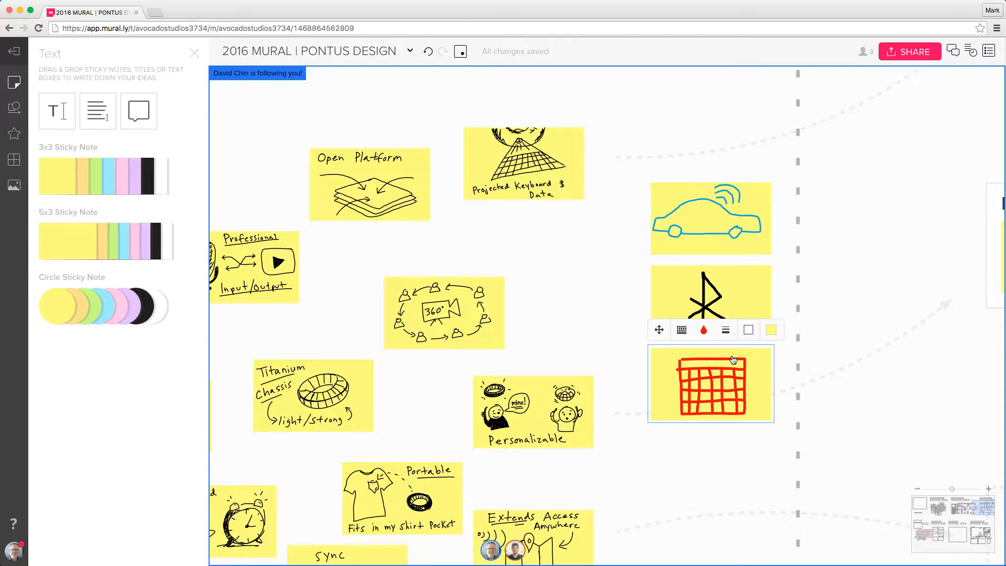
# - Duplicate the Sync Integration, Extends Access Anywhere and X.AI Integration stickies and move the copies into Pattern Finding's empty dashed frame
pyautogui.moveTo(894, 414); pyautogui.dragTo(30, 371)
pyautogui.scroll(-5, 522, 471)
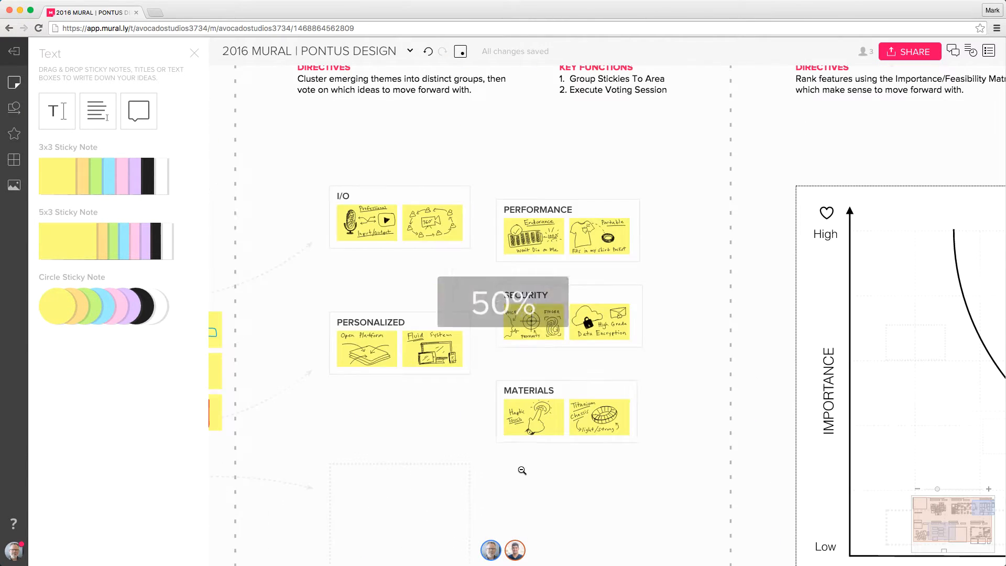
pyautogui.moveTo(456, 410); pyautogui.dragTo(470, 502)
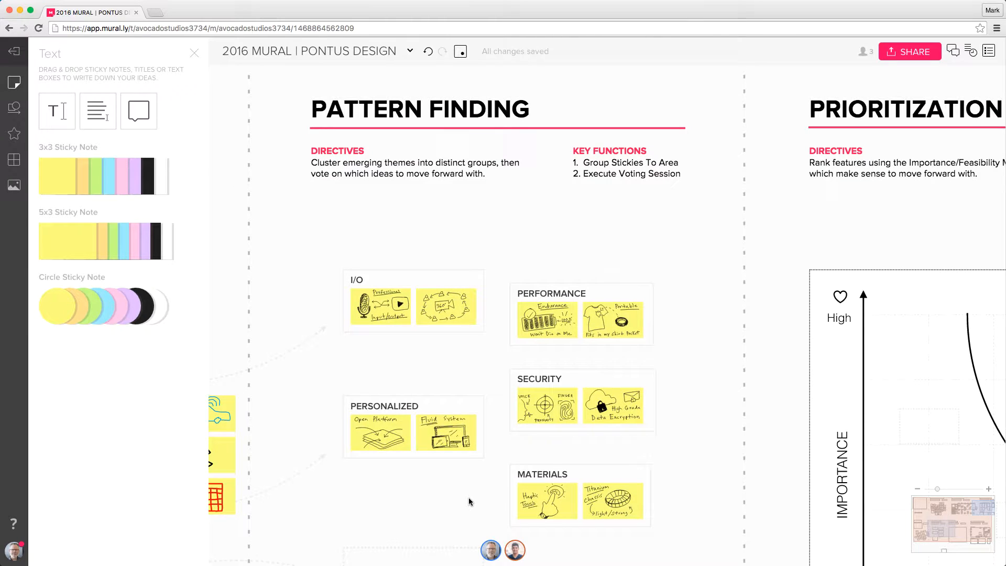
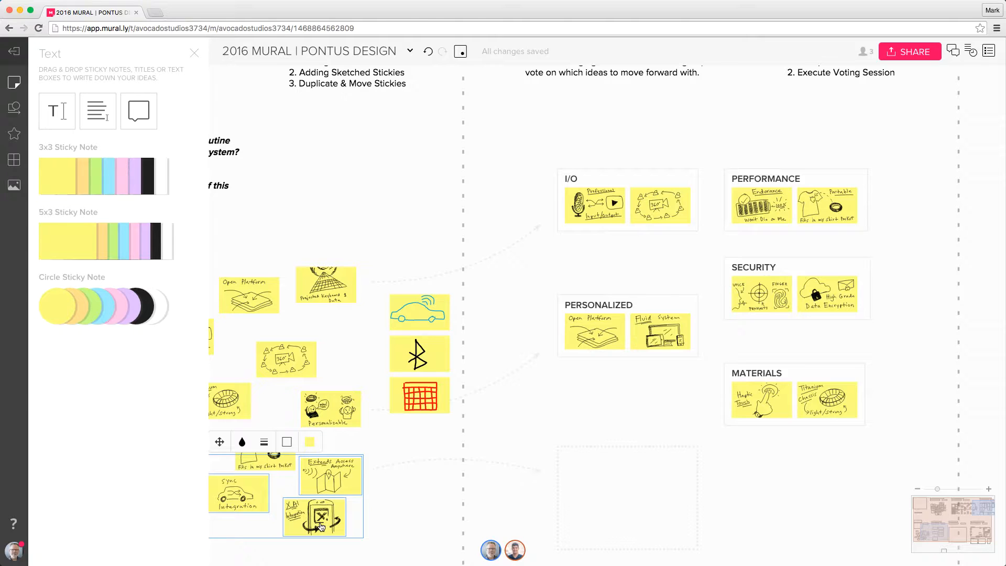
pyautogui.rightClick(333, 483)
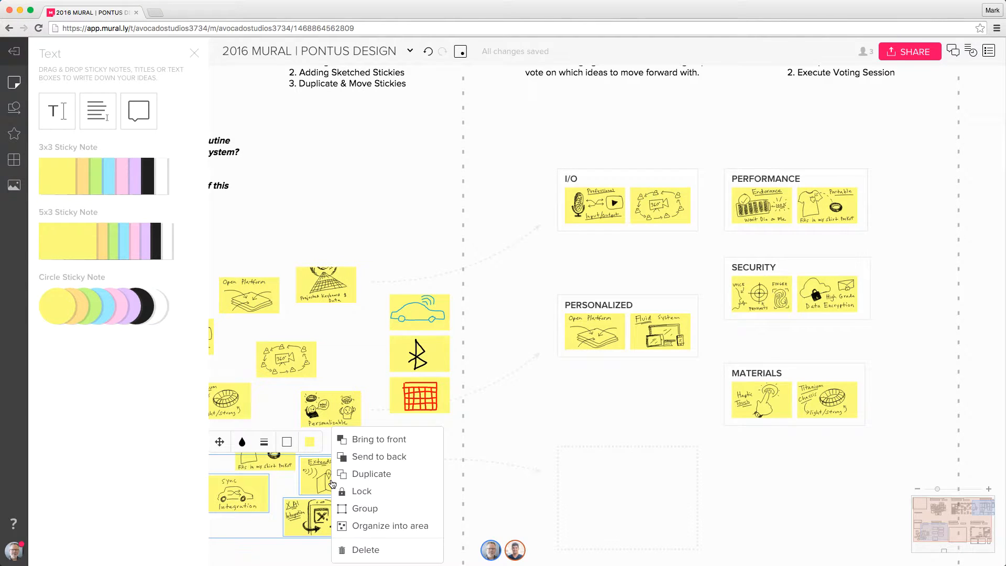
pyautogui.click(367, 474)
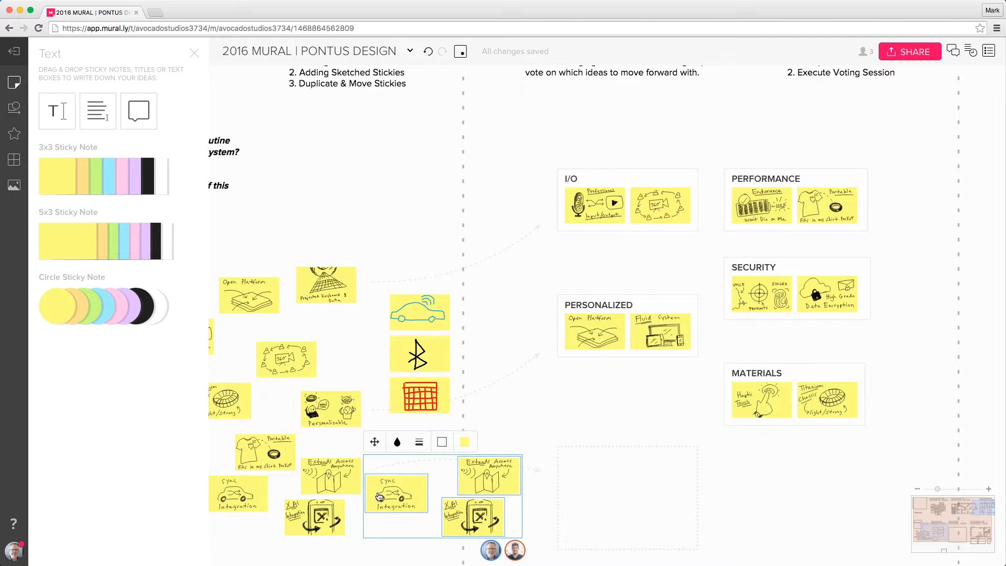
pyautogui.moveTo(373, 490); pyautogui.dragTo(585, 497)
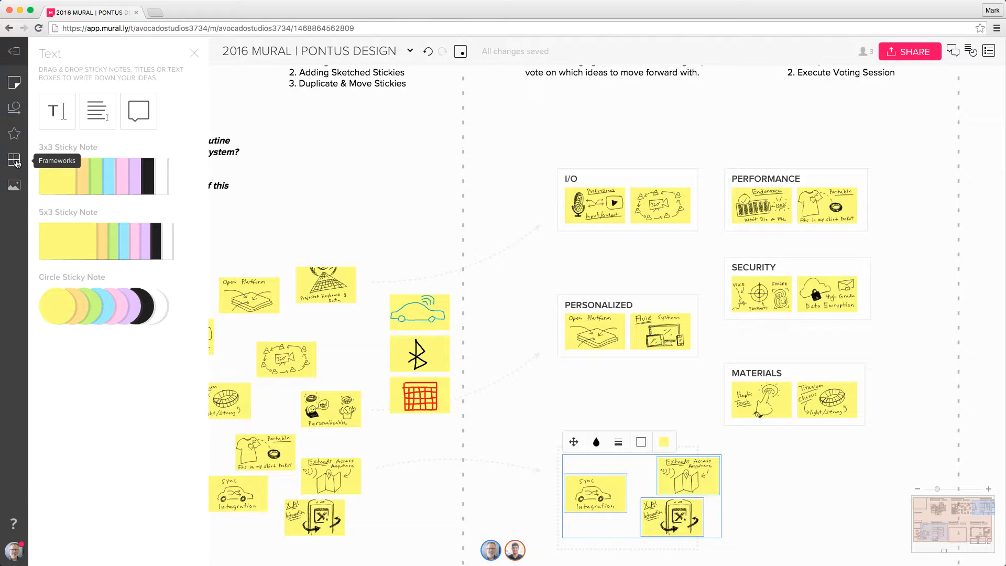
pyautogui.click(14, 161)
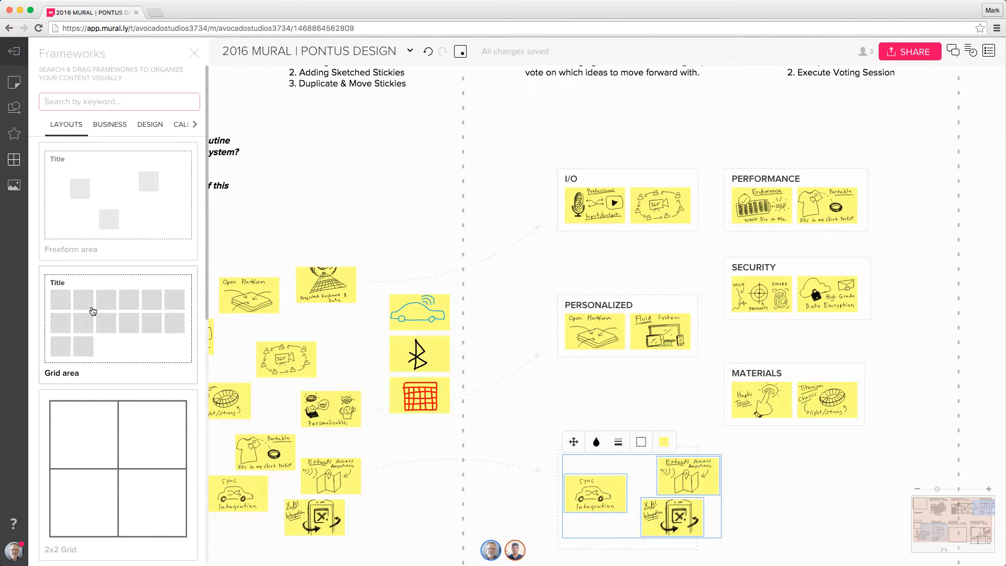
pyautogui.moveTo(92, 312); pyautogui.dragTo(530, 379)
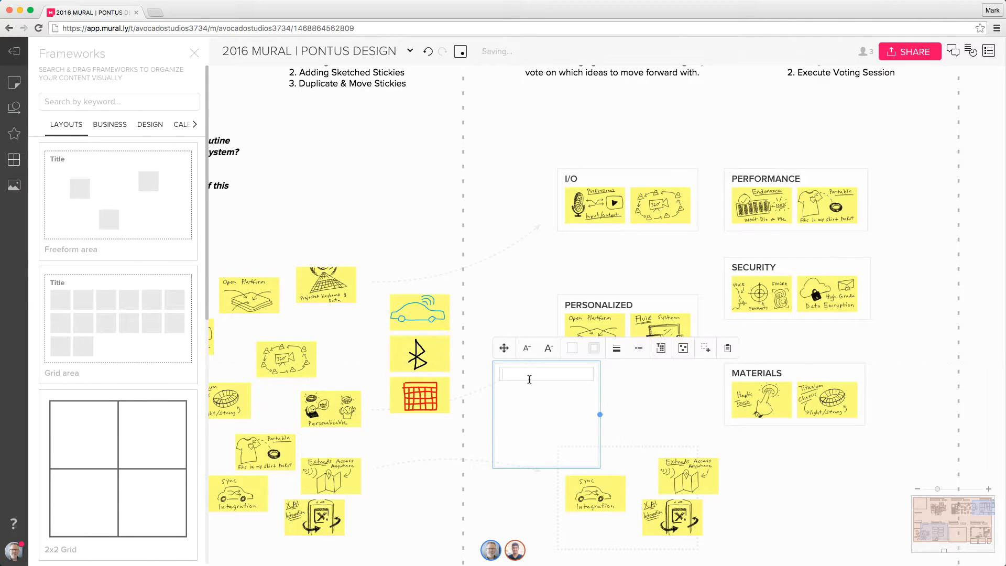
pyautogui.press('Escape')
pyautogui.click(512, 394)
pyautogui.press('Delete')
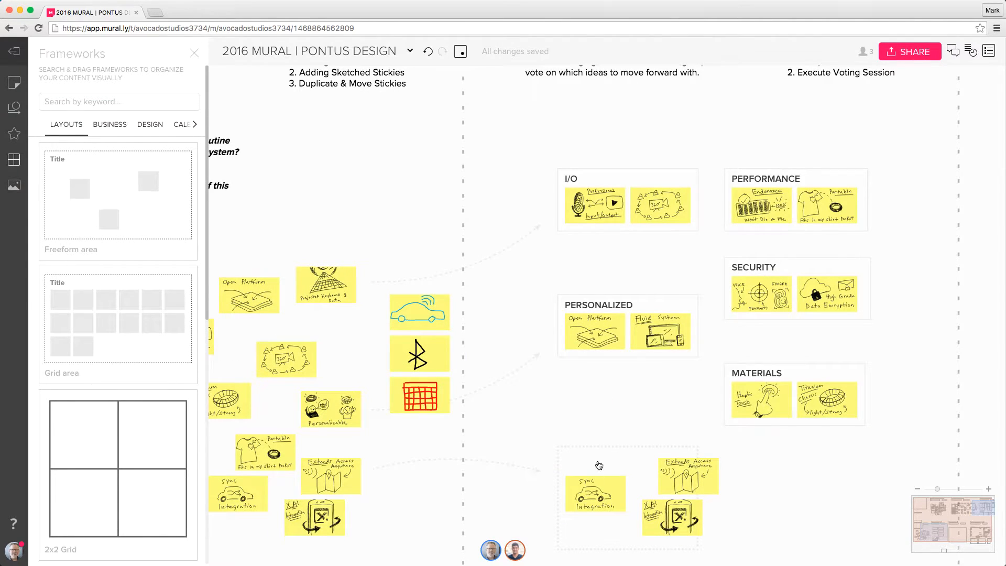
# - Organize the three duplicated stickies into an area titled "Extensible" and arrange it in grid layout
pyautogui.click(586, 498)
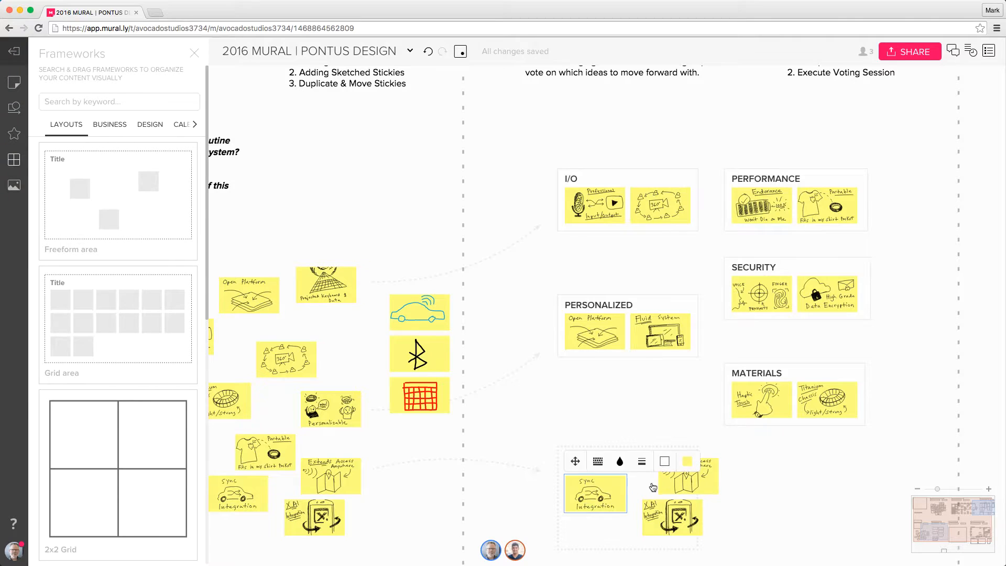
pyautogui.keyDown('shift'); pyautogui.click(682, 480); pyautogui.keyUp('shift')
pyautogui.keyDown('shift'); pyautogui.click(674, 528); pyautogui.keyUp('shift')
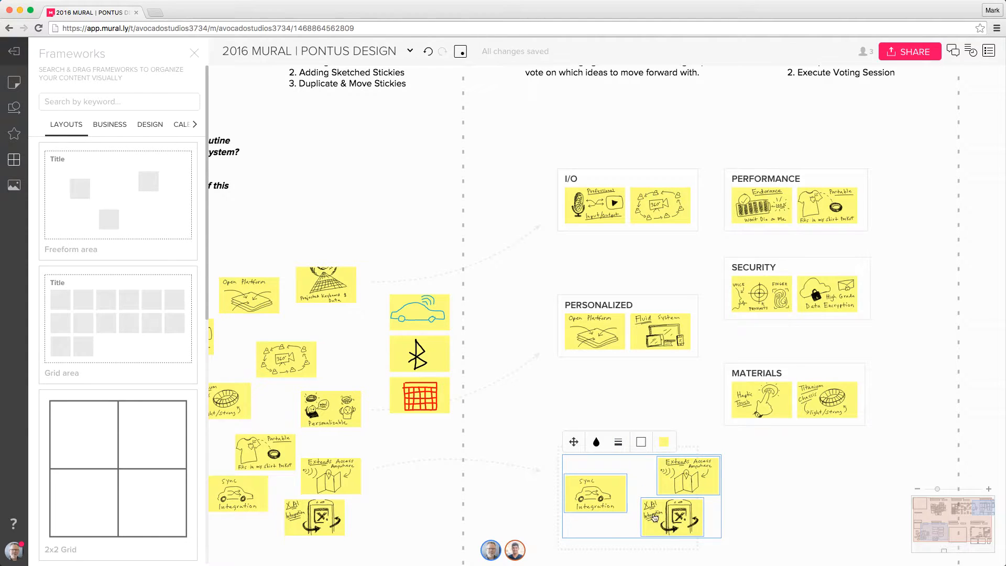
pyautogui.rightClick(603, 486)
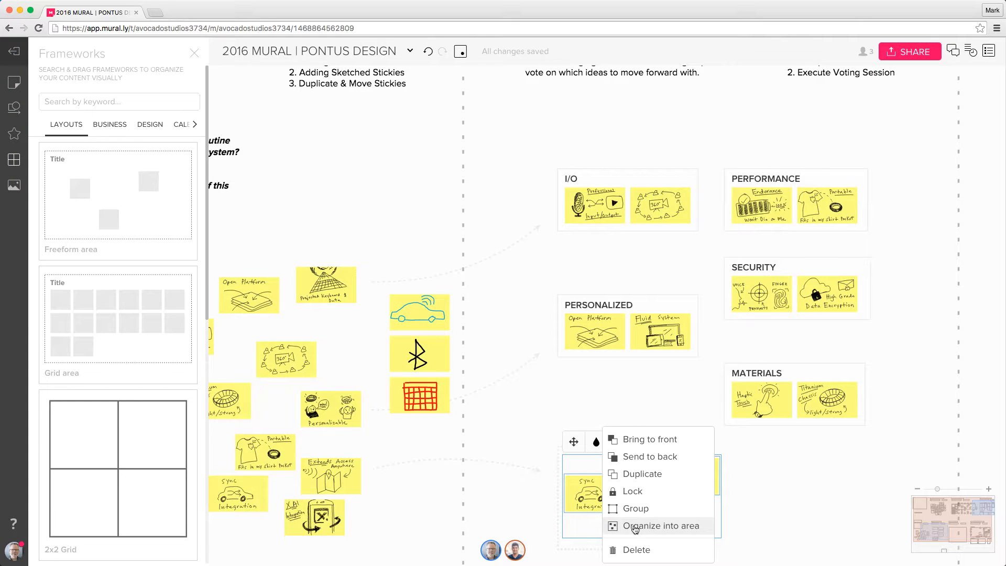
pyautogui.click(635, 526)
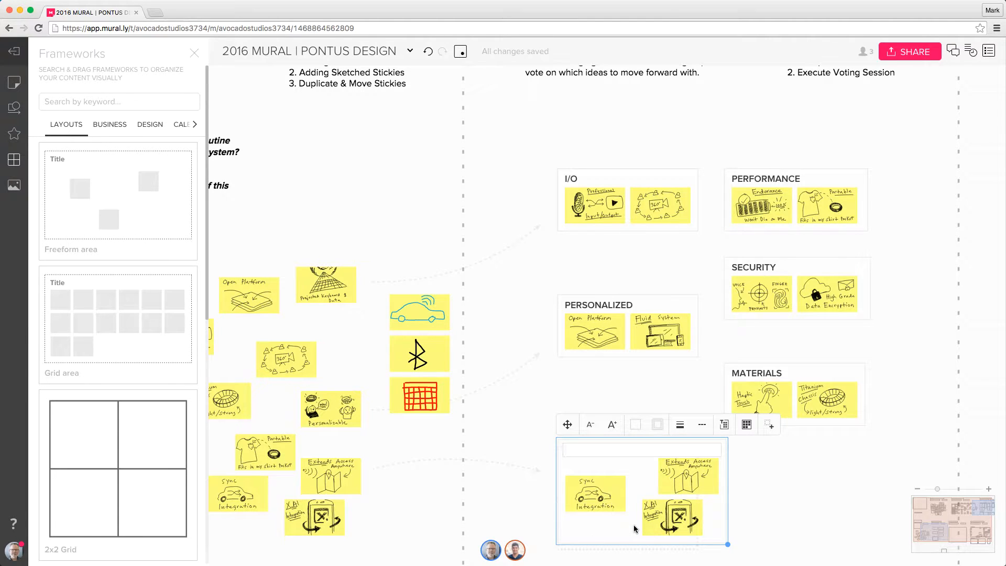
pyautogui.write('Extensible')
pyautogui.click(645, 462)
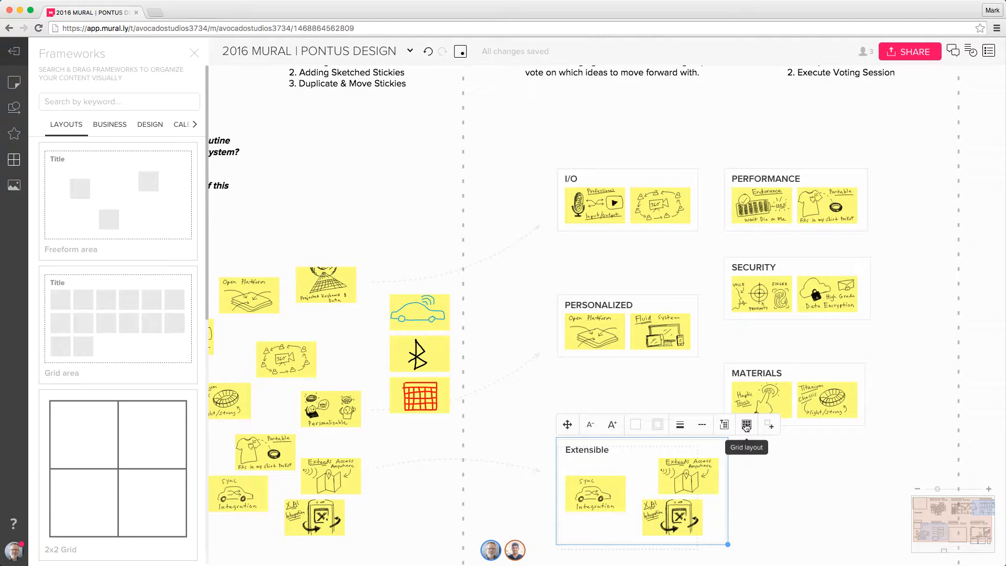
pyautogui.click(746, 425)
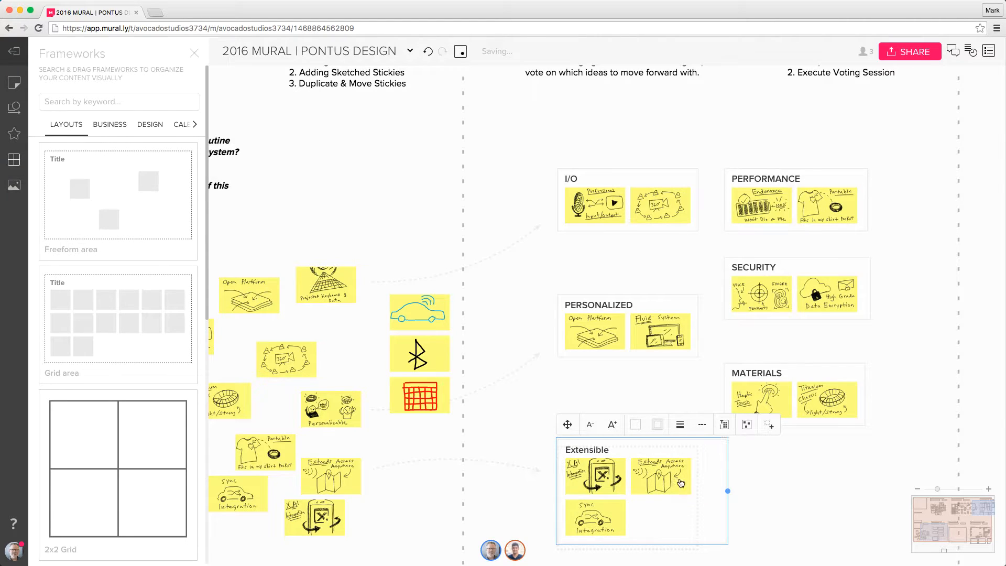
# - Toggle the Extensible area's grid layout and reorder its stickies as Extends Access Anywhere, Sync Integration, X.AI Integration
pyautogui.click(747, 427)
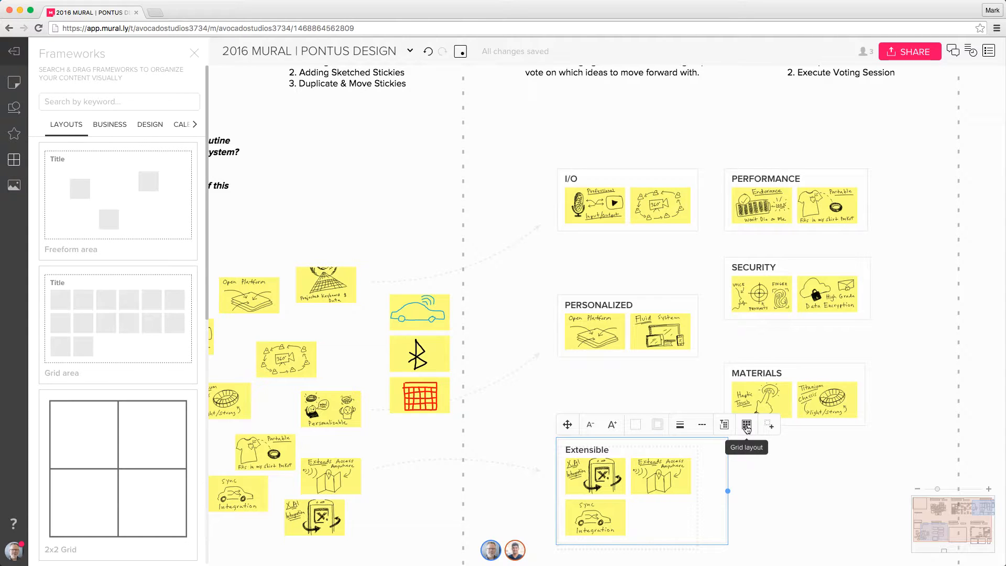
pyautogui.click(747, 427)
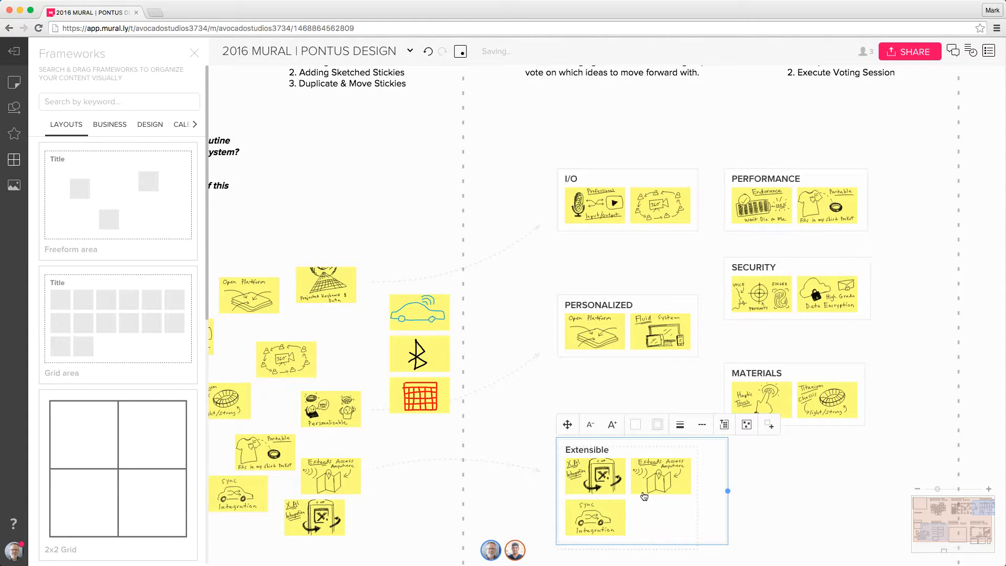
pyautogui.moveTo(659, 481); pyautogui.dragTo(597, 484)
pyautogui.moveTo(599, 518); pyautogui.dragTo(642, 484)
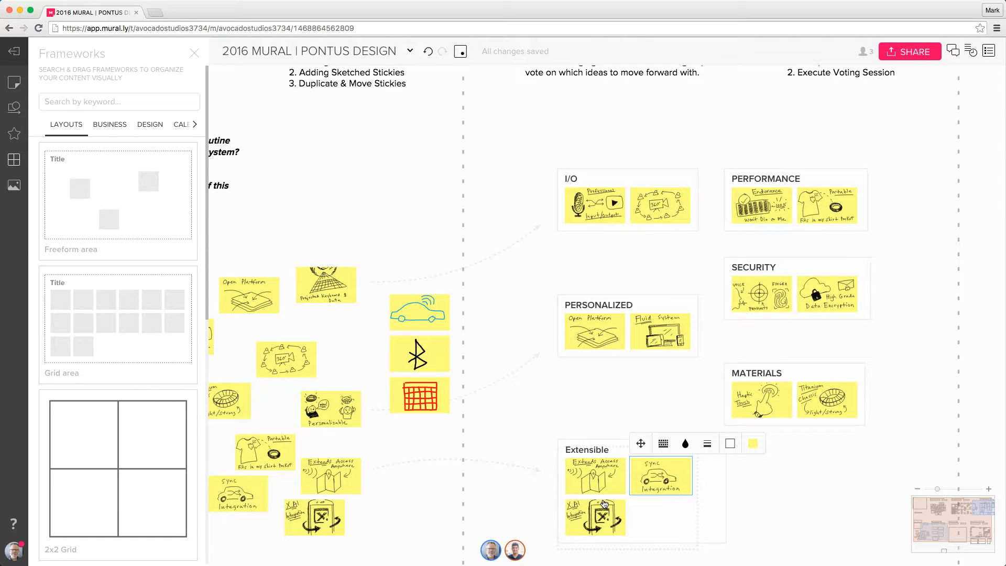
# - Move the Projected Keyboard sticky into the I/O area and the Personalizable sticky beside Open Platform in the PERSONALIZED area
pyautogui.click(314, 286)
pyautogui.moveTo(317, 291); pyautogui.dragTo(610, 255)
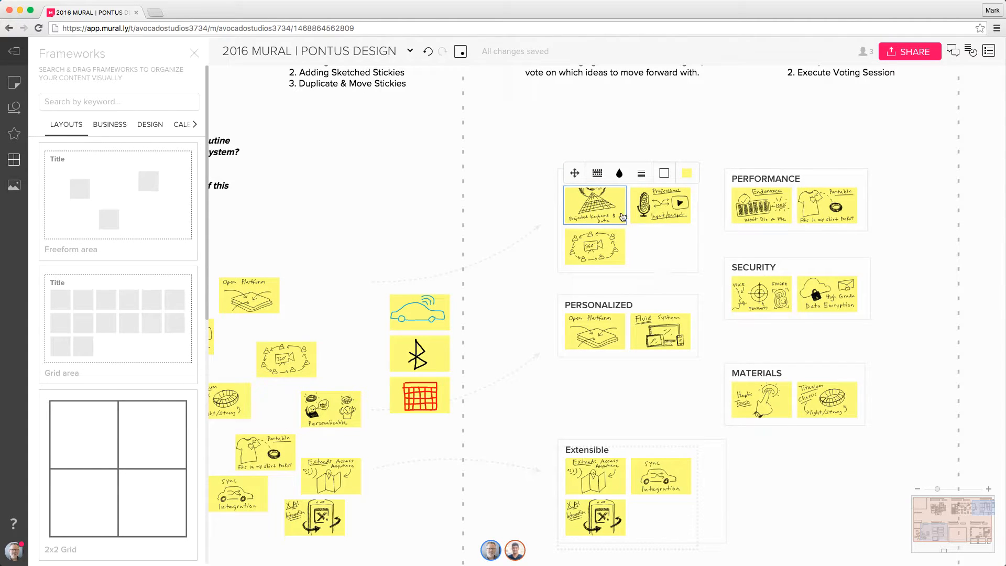
pyautogui.click(546, 251)
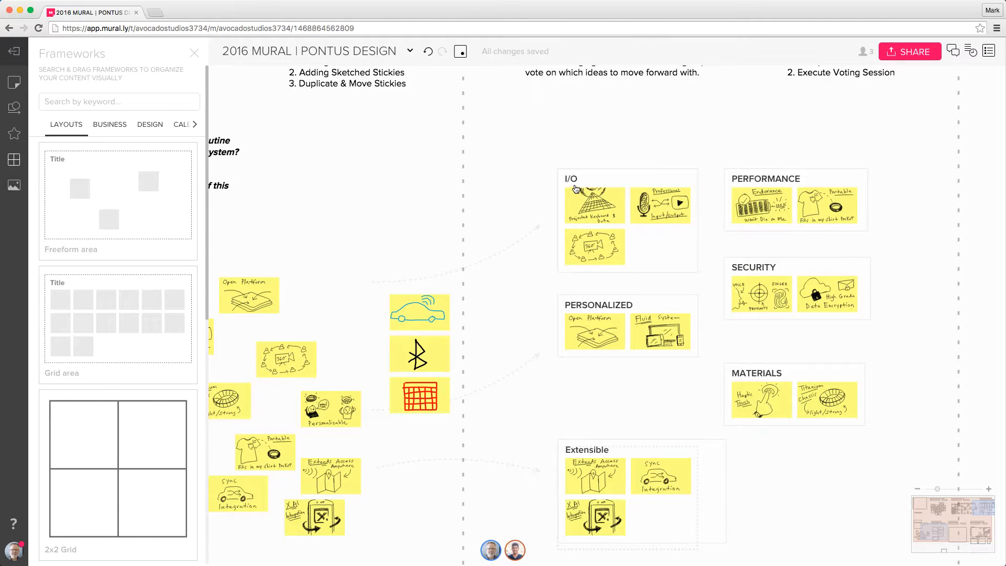
pyautogui.click(326, 418)
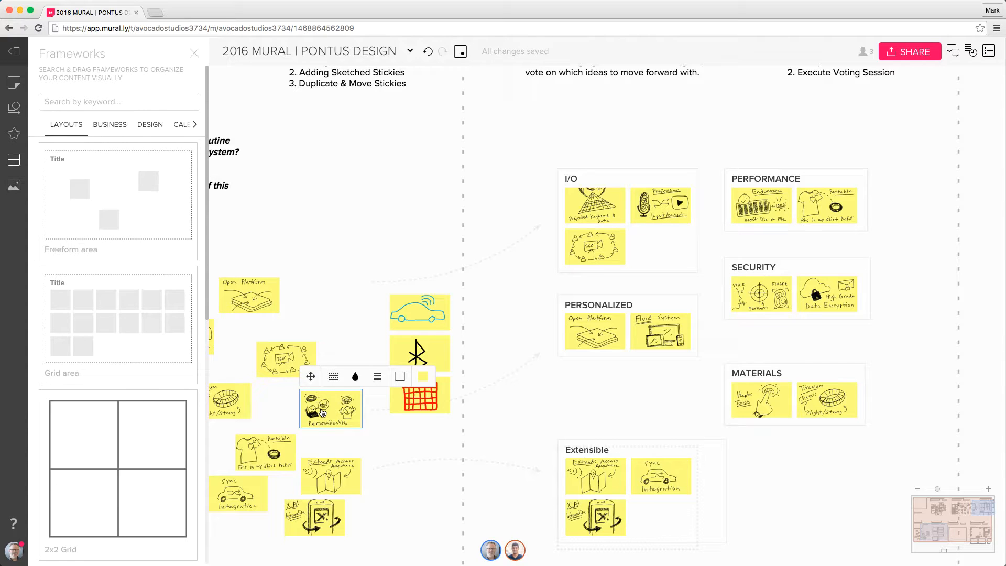
pyautogui.moveTo(321, 412); pyautogui.dragTo(661, 341)
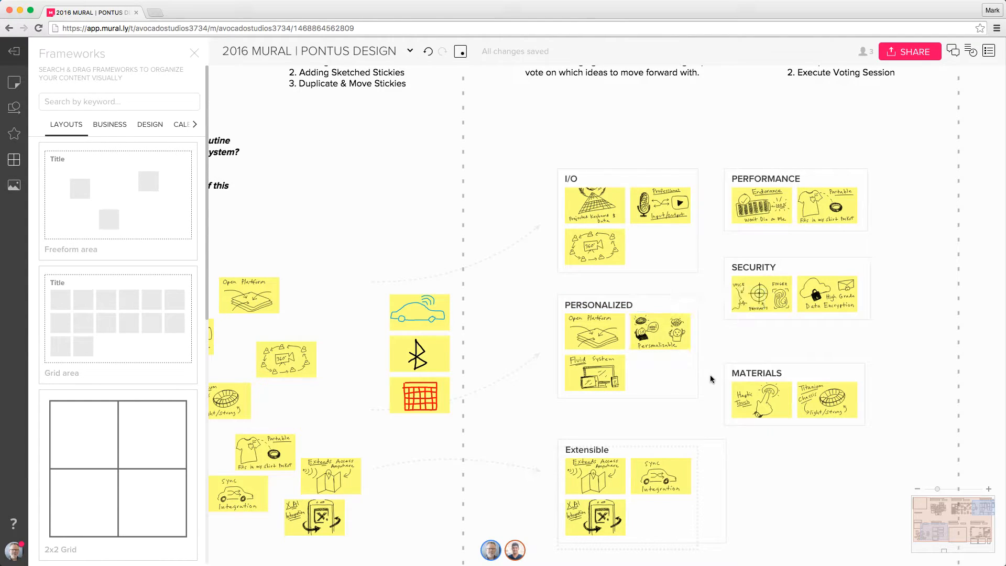
# - Reload the mural and delete the large hand-drawn circle around the PERFORMANCE and SECURITY areas
pyautogui.click(38, 28)
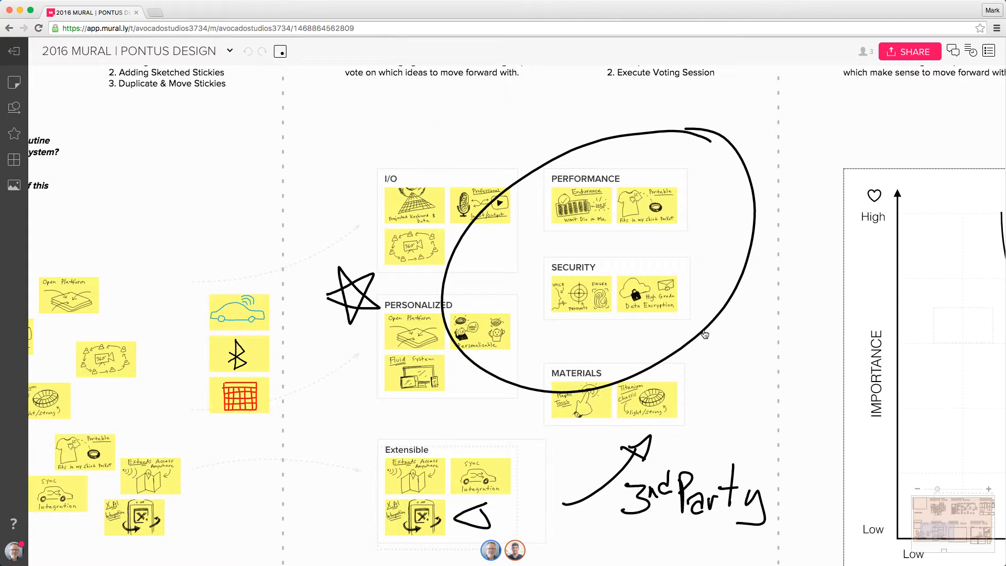
pyautogui.rightClick(703, 331)
pyautogui.click(728, 460)
# - Delete the curved arrow shaft below MATERIALS and the small hand-drawn triangle beside the X.AI Integration sticky
pyautogui.click(486, 523)
pyautogui.moveTo(486, 523); pyautogui.dragTo(570, 510)
pyautogui.rightClick(572, 504)
pyautogui.click(603, 550)
pyautogui.rightClick(635, 457)
pyautogui.click(667, 549)
pyautogui.rightClick(574, 510)
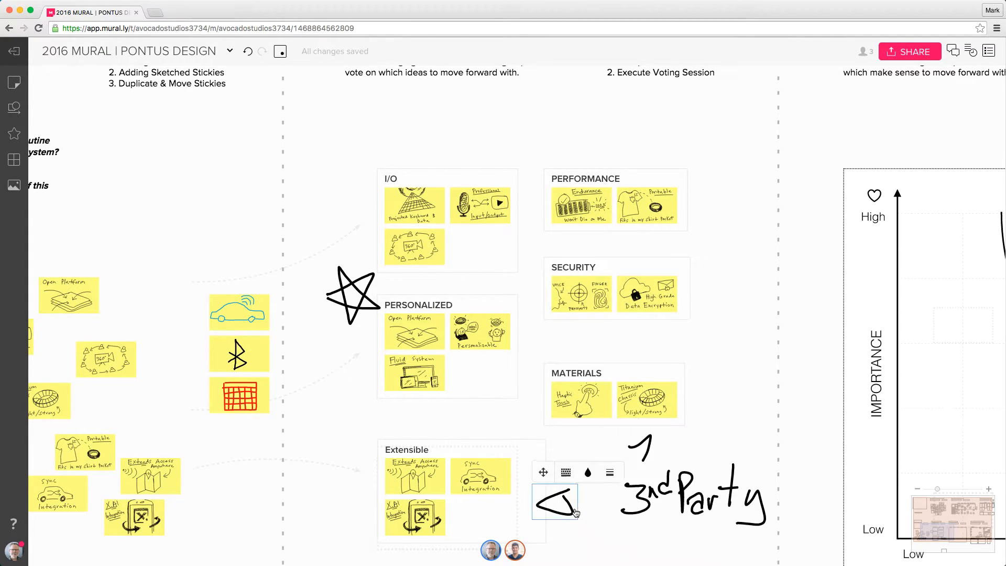
pyautogui.click(608, 550)
# - Delete the handwritten "Party" note together with the leftover arrow stroke, and the hand-drawn star beside PERSONALIZED
pyautogui.moveTo(612, 438); pyautogui.dragTo(740, 511)
pyautogui.rightClick(722, 503)
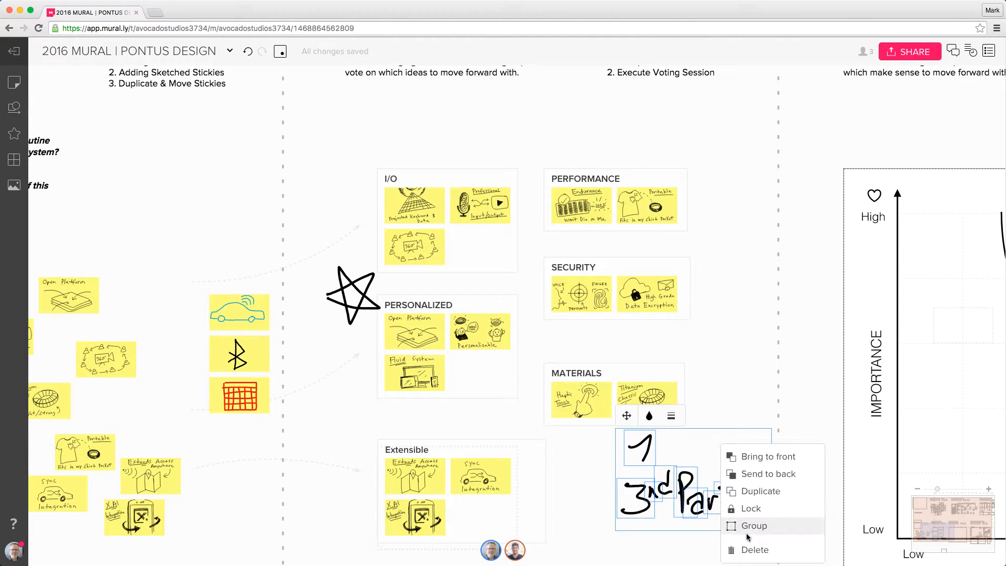
pyautogui.click(744, 550)
pyautogui.rightClick(346, 307)
pyautogui.click(384, 434)
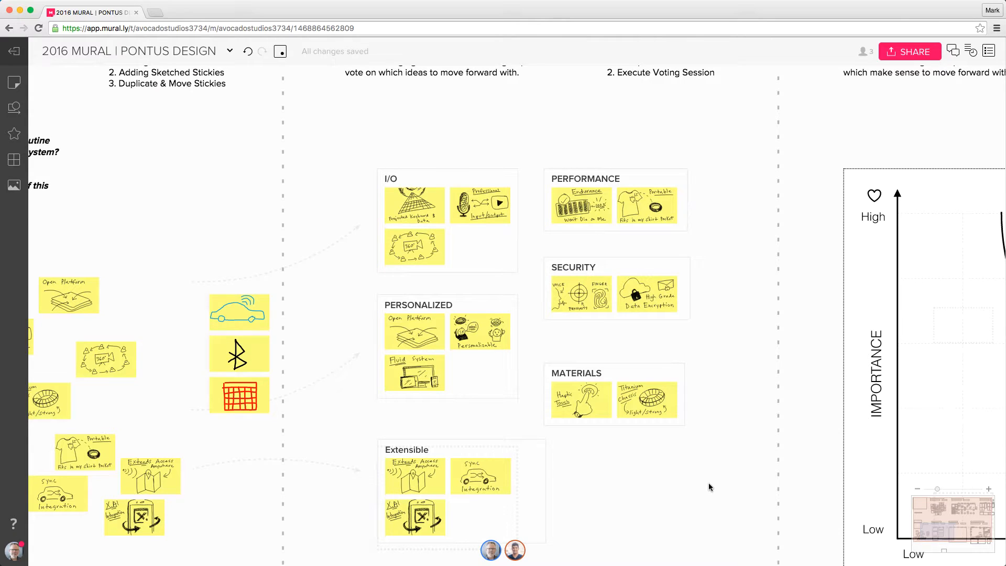
# - Start a voting session on the Pattern Finding stickies with 5 votes per user and proceed to voting
pyautogui.scroll(3, 624, 494)
pyautogui.moveTo(624, 494); pyautogui.dragTo(575, 510)
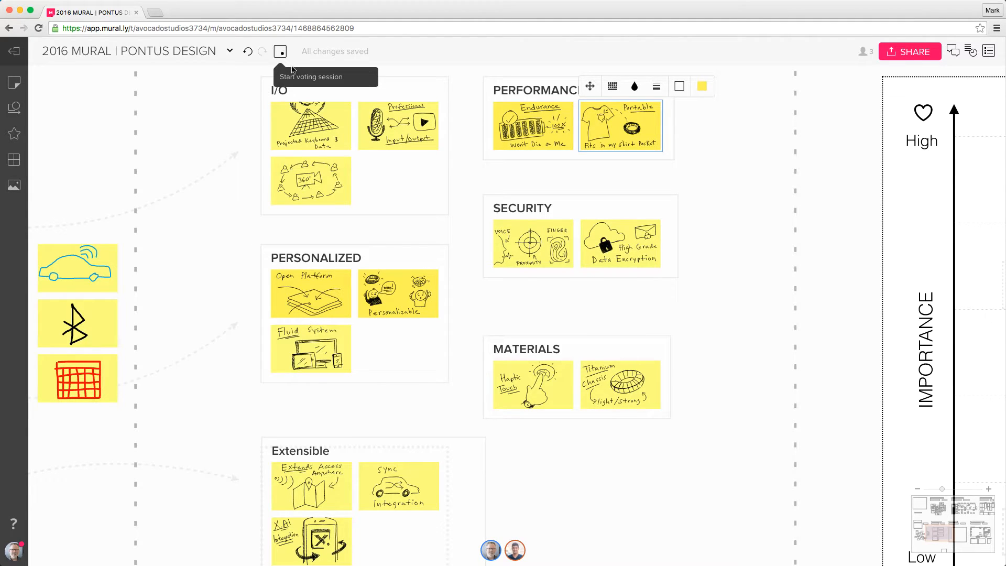
pyautogui.click(280, 52)
pyautogui.click(559, 303)
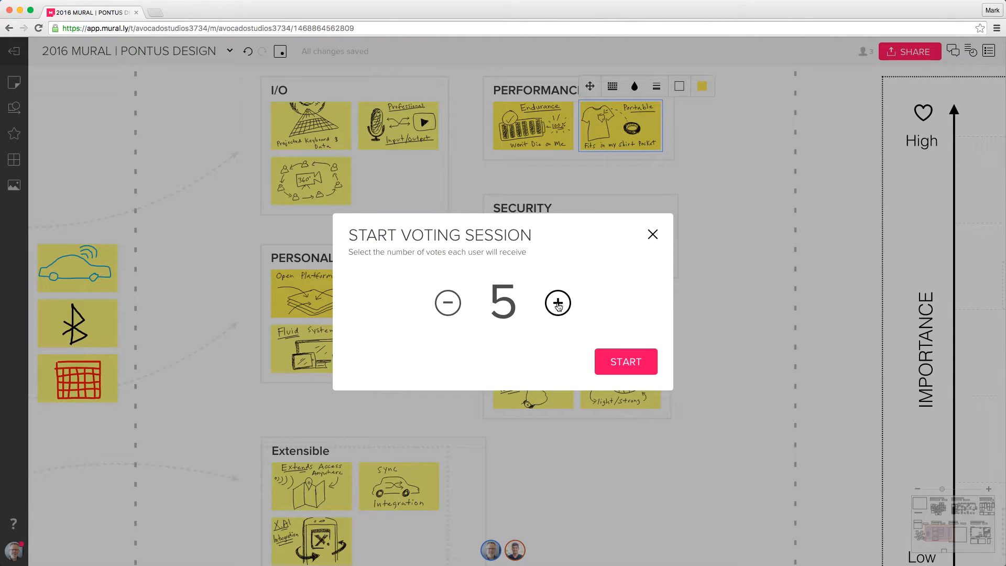
pyautogui.click(624, 362)
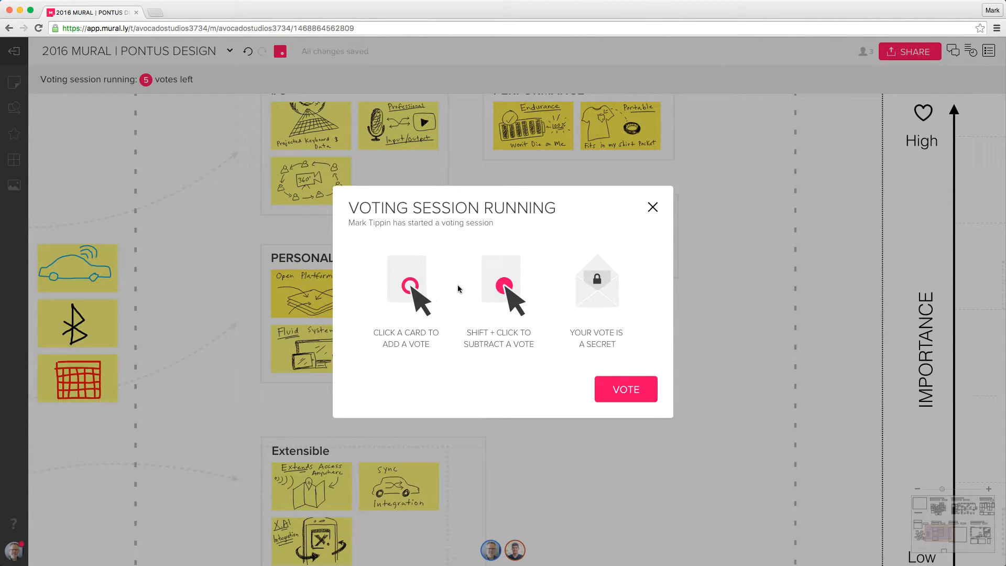
pyautogui.click(626, 391)
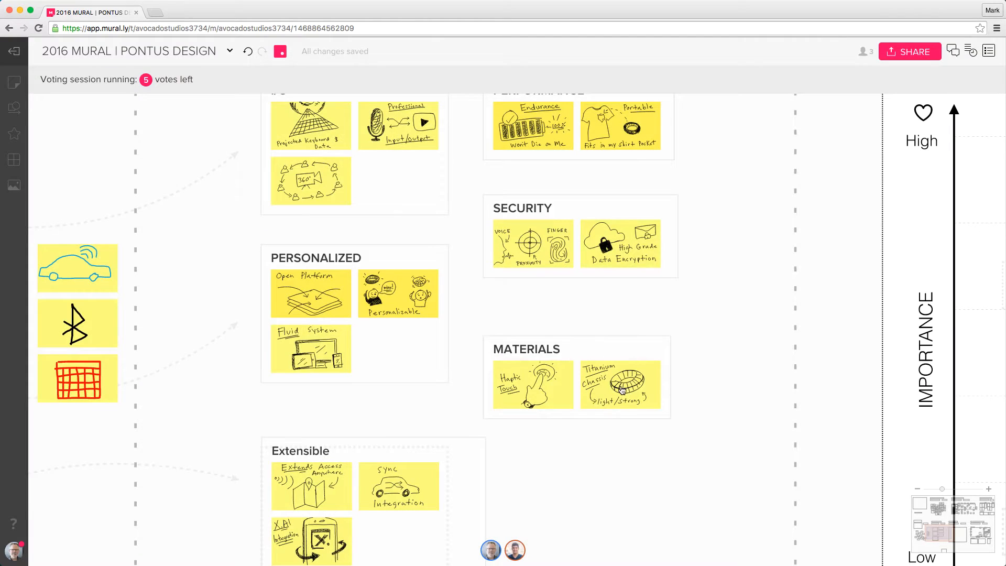
# - Cast one vote each on the Open Platform, Personalizable, Endurance, Portable and High Grade Data Encryption stickies
pyautogui.click(335, 305)
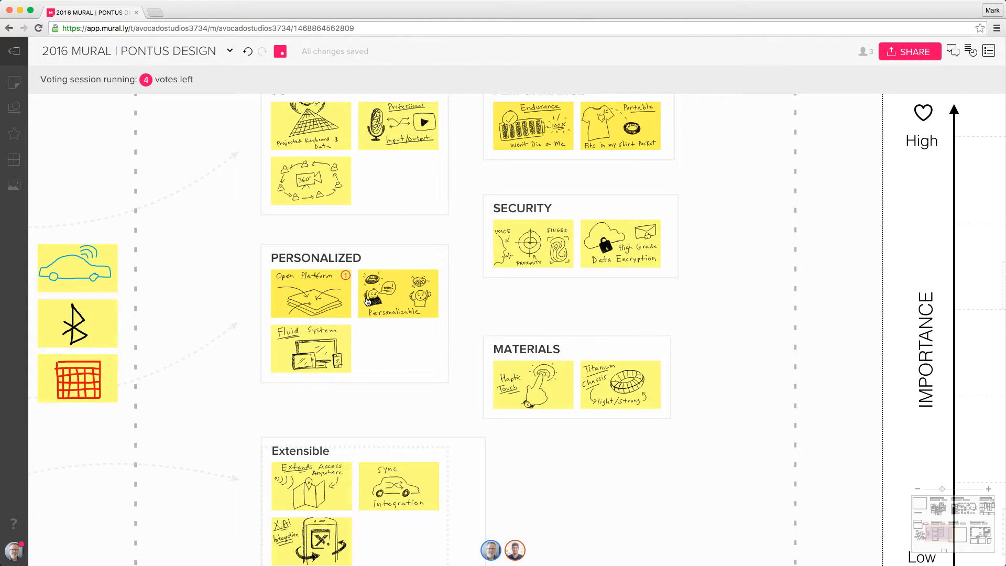
pyautogui.click(412, 296)
pyautogui.scroll(2, 498, 181)
pyautogui.scroll(3, 493, 200)
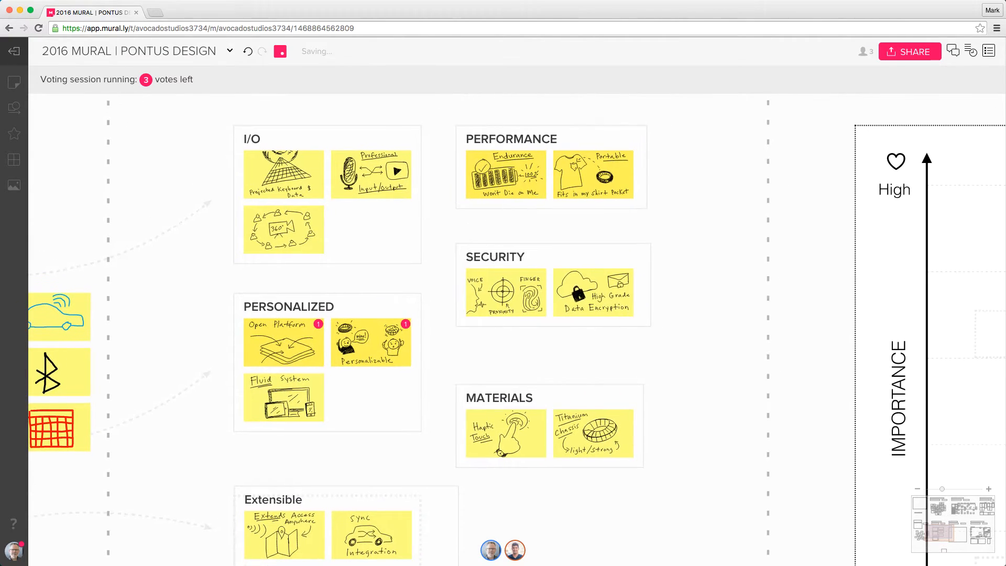
pyautogui.click(487, 176)
pyautogui.click(591, 176)
pyautogui.click(595, 290)
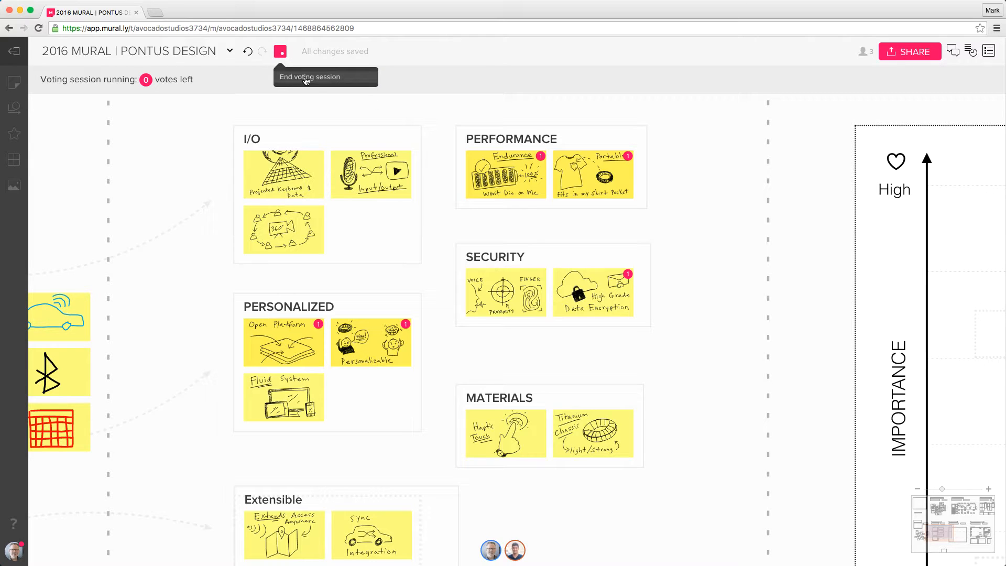
# - End the voting session, review the voting results, and reopen them once more before returning to the mural
pyautogui.click(307, 79)
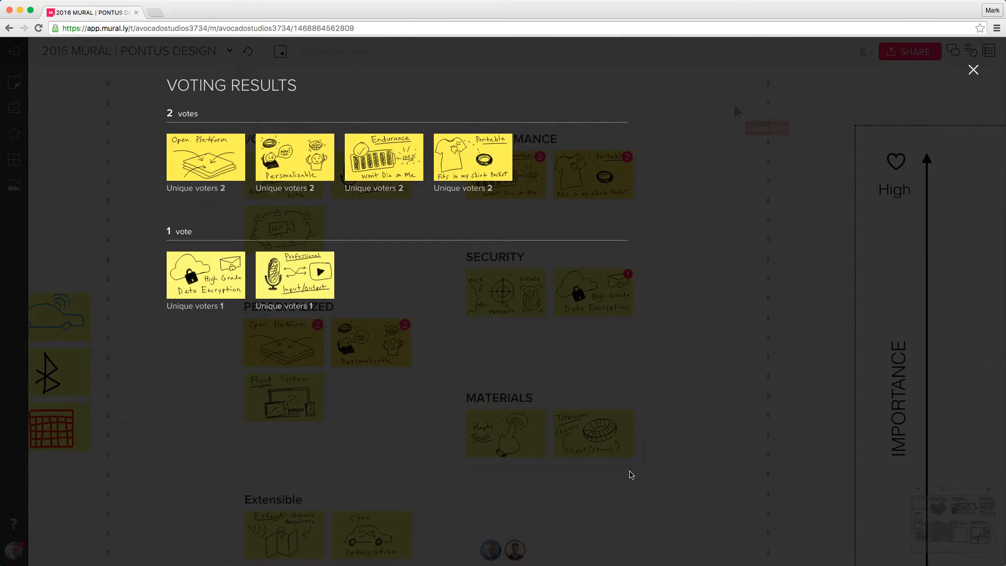
pyautogui.click(973, 71)
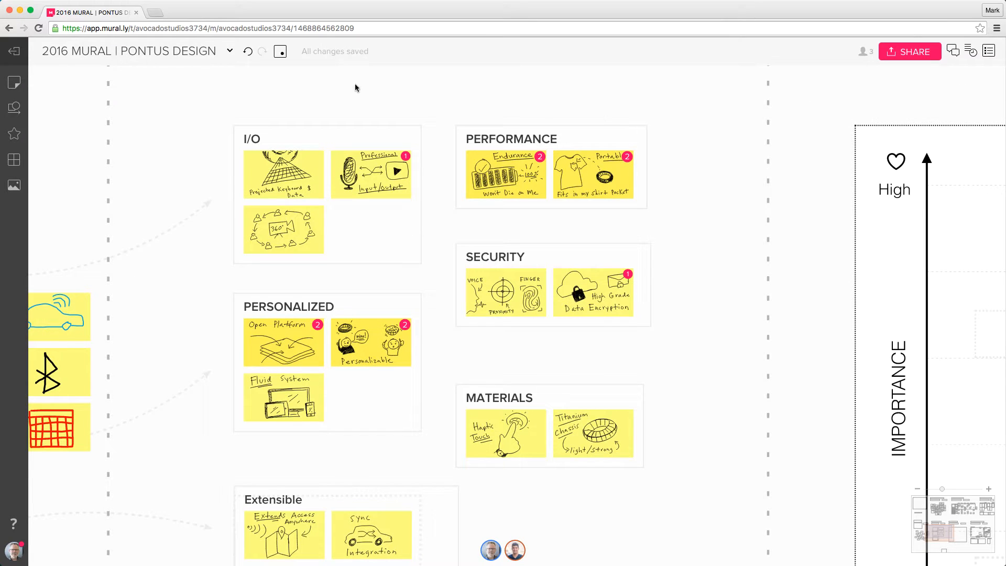
pyautogui.click(281, 55)
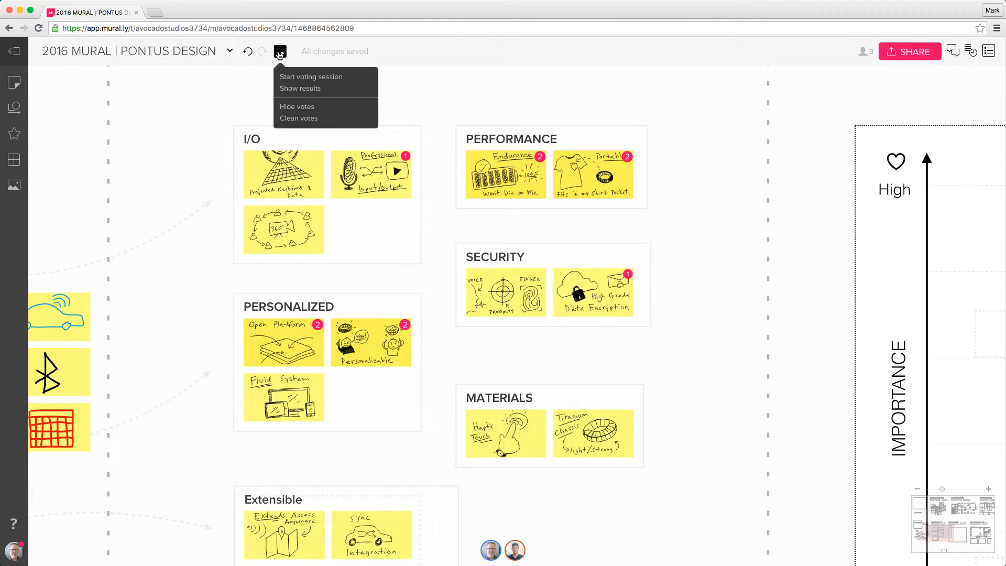
pyautogui.click(292, 89)
pyautogui.click(973, 70)
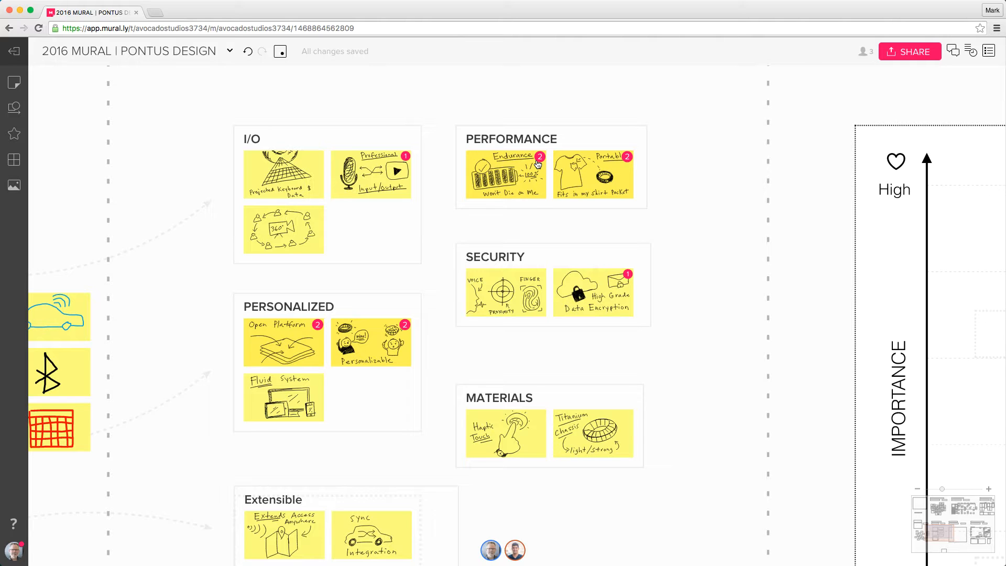
# - Bring the Prioritization section's Importance/Feasibility matrix into view next to the voted Pattern Finding stickies
pyautogui.click(562, 178)
pyautogui.moveTo(792, 415); pyautogui.dragTo(121, 368)
pyautogui.scroll(-5, 548, 360)
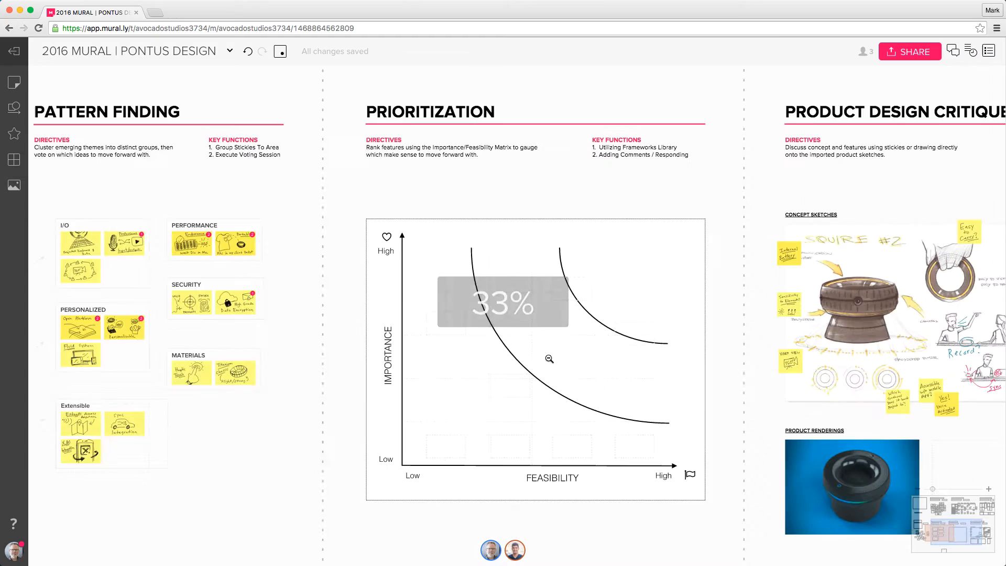